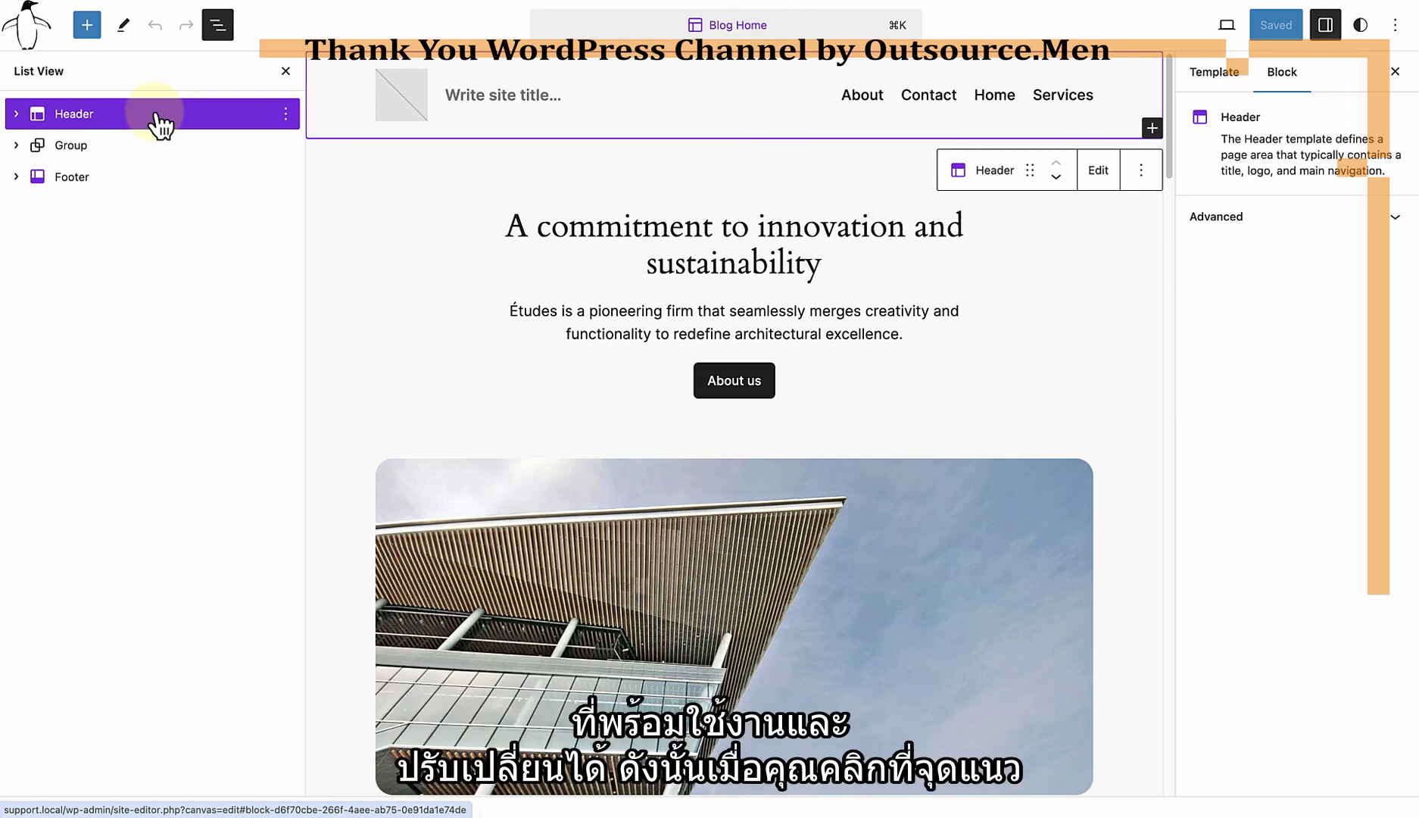
Step: Browse the existing template parts and patterns available as replacements for the Blog Home header
{"action": "left_click", "coordinate": [286, 114]}
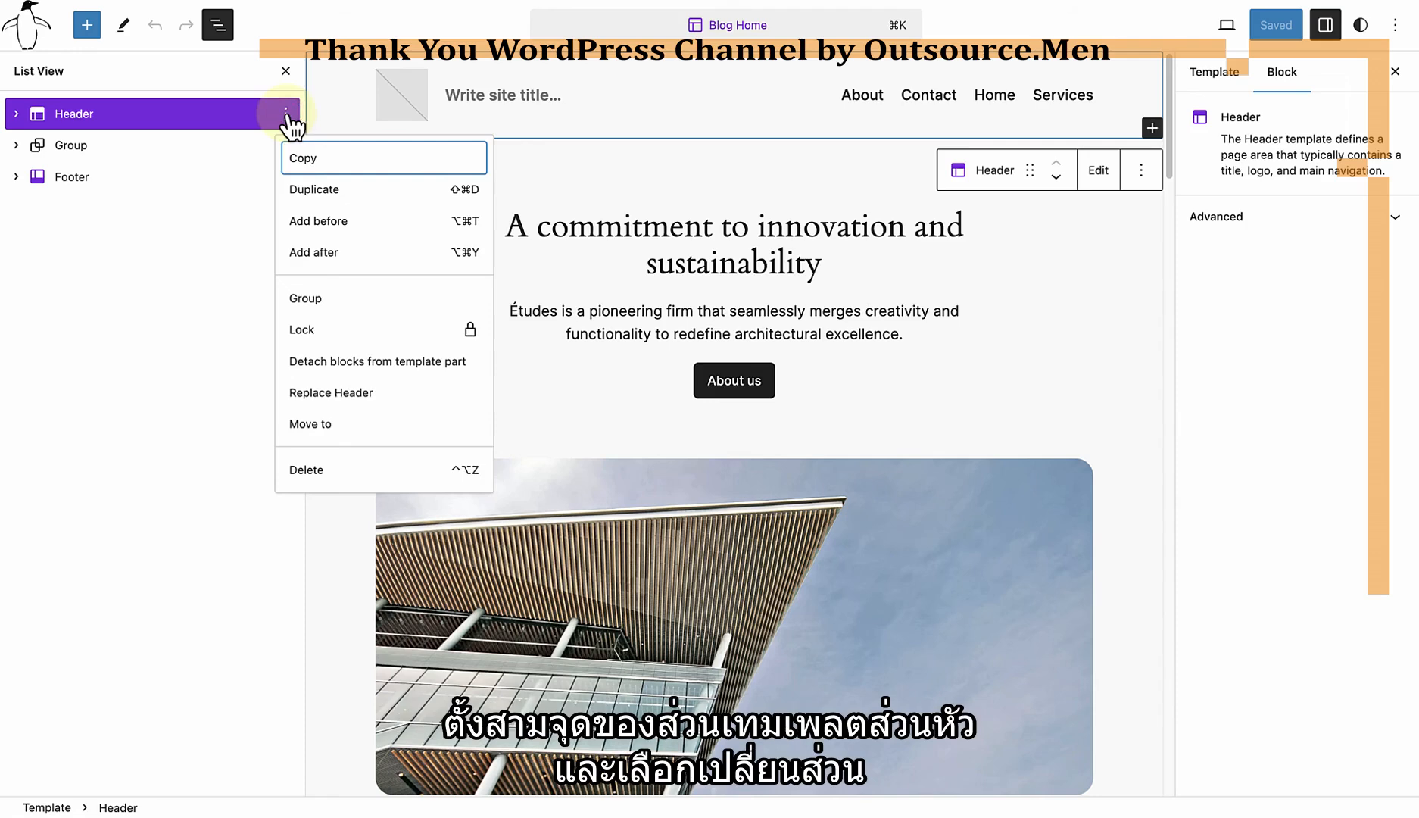
{"action": "left_click", "coordinate": [307, 394]}
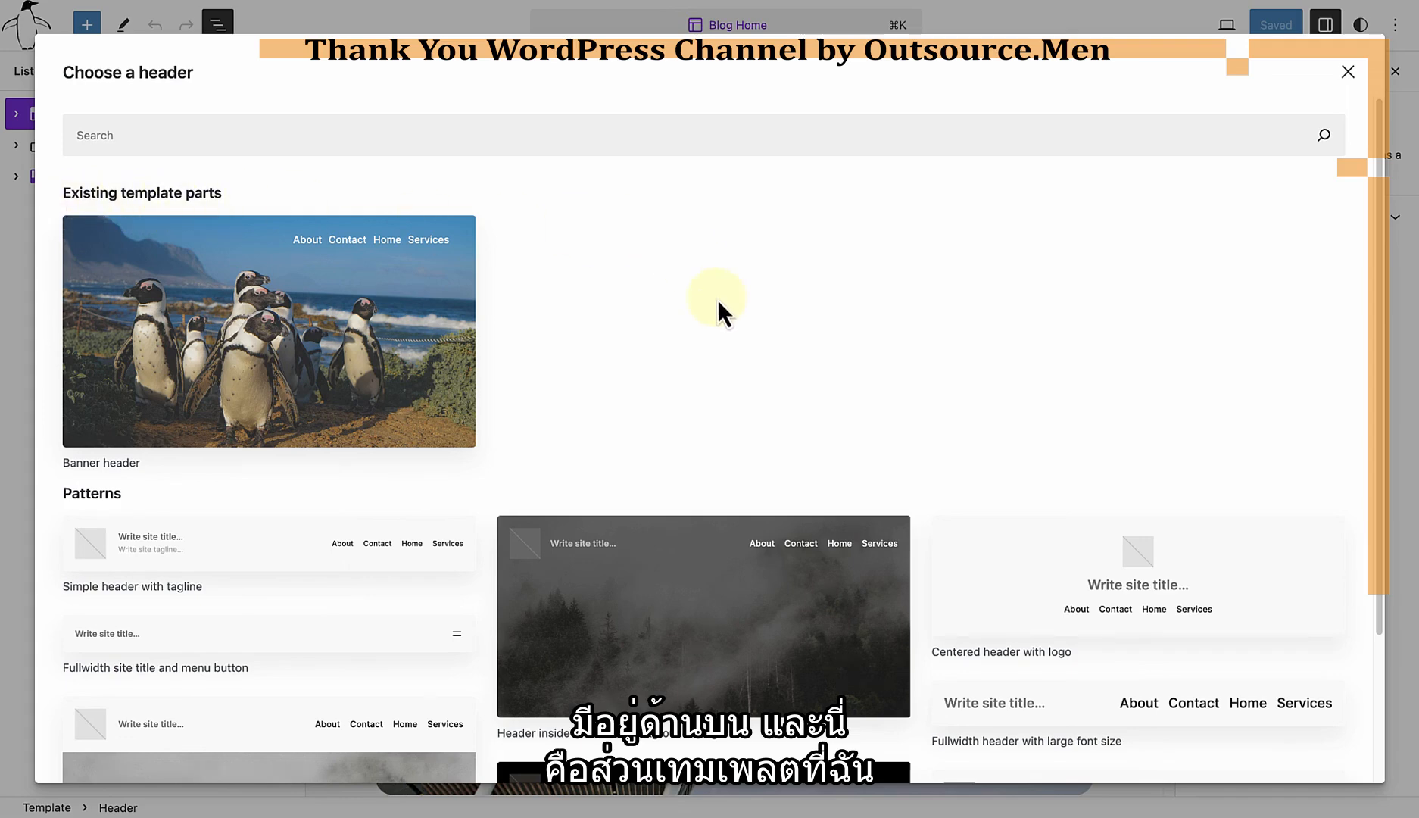
{"action": "scroll", "coordinate": [716, 300], "scroll_direction": "down", "scroll_amount": 5}
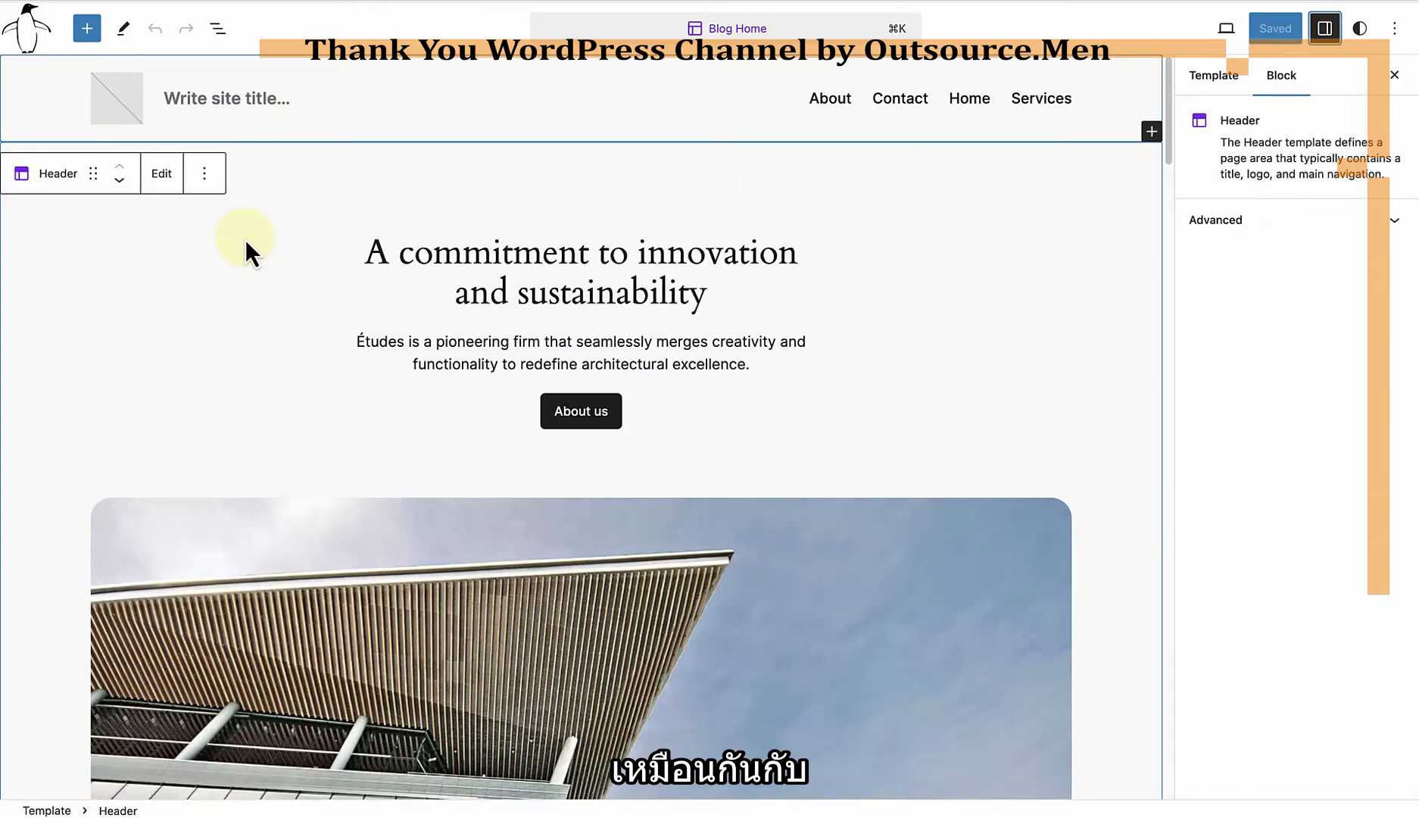
Step: Open the header template part for editing and set the penguin drawing from the media library as its site logo
{"action": "left_click", "coordinate": [165, 178]}
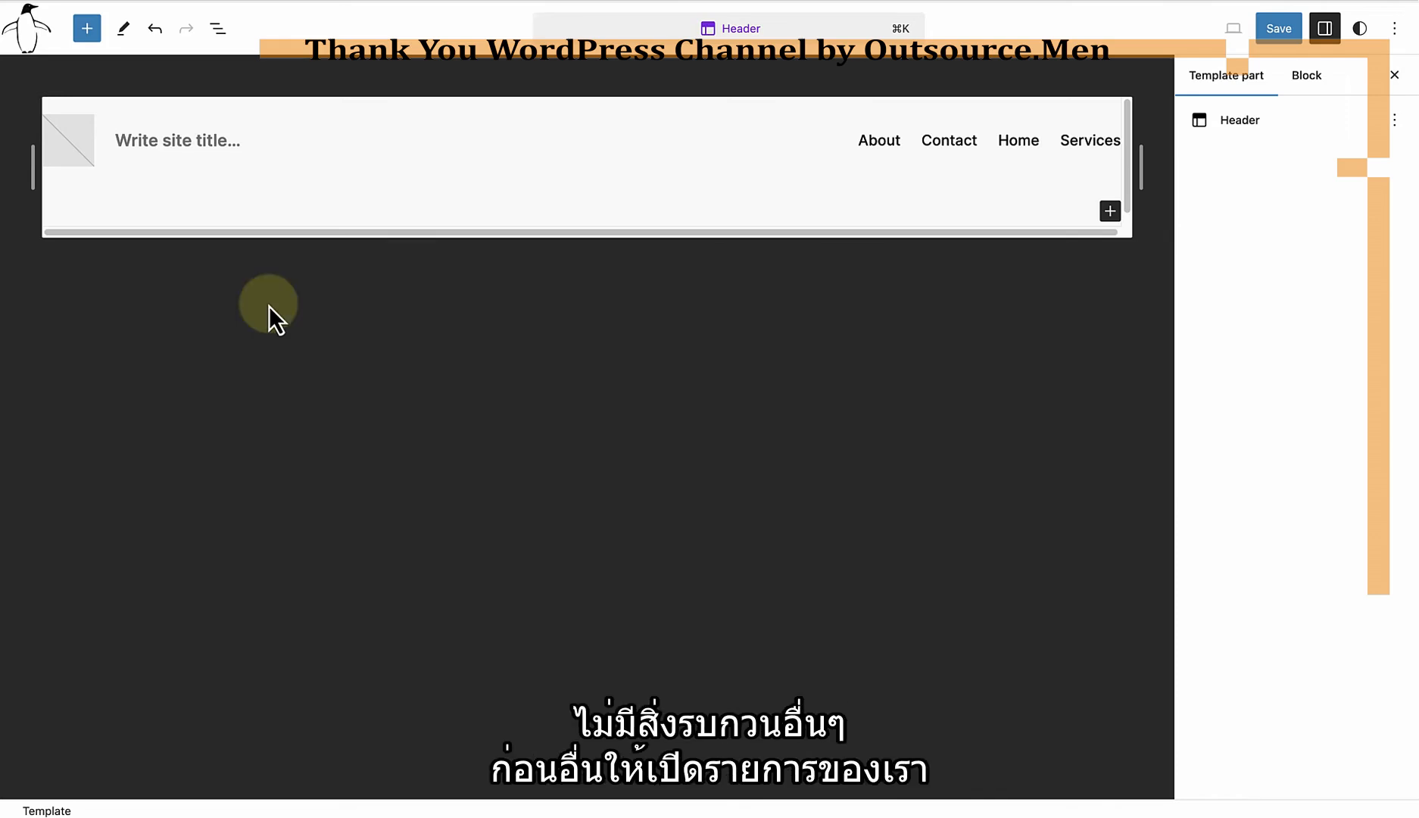
{"action": "left_click", "coordinate": [218, 29]}
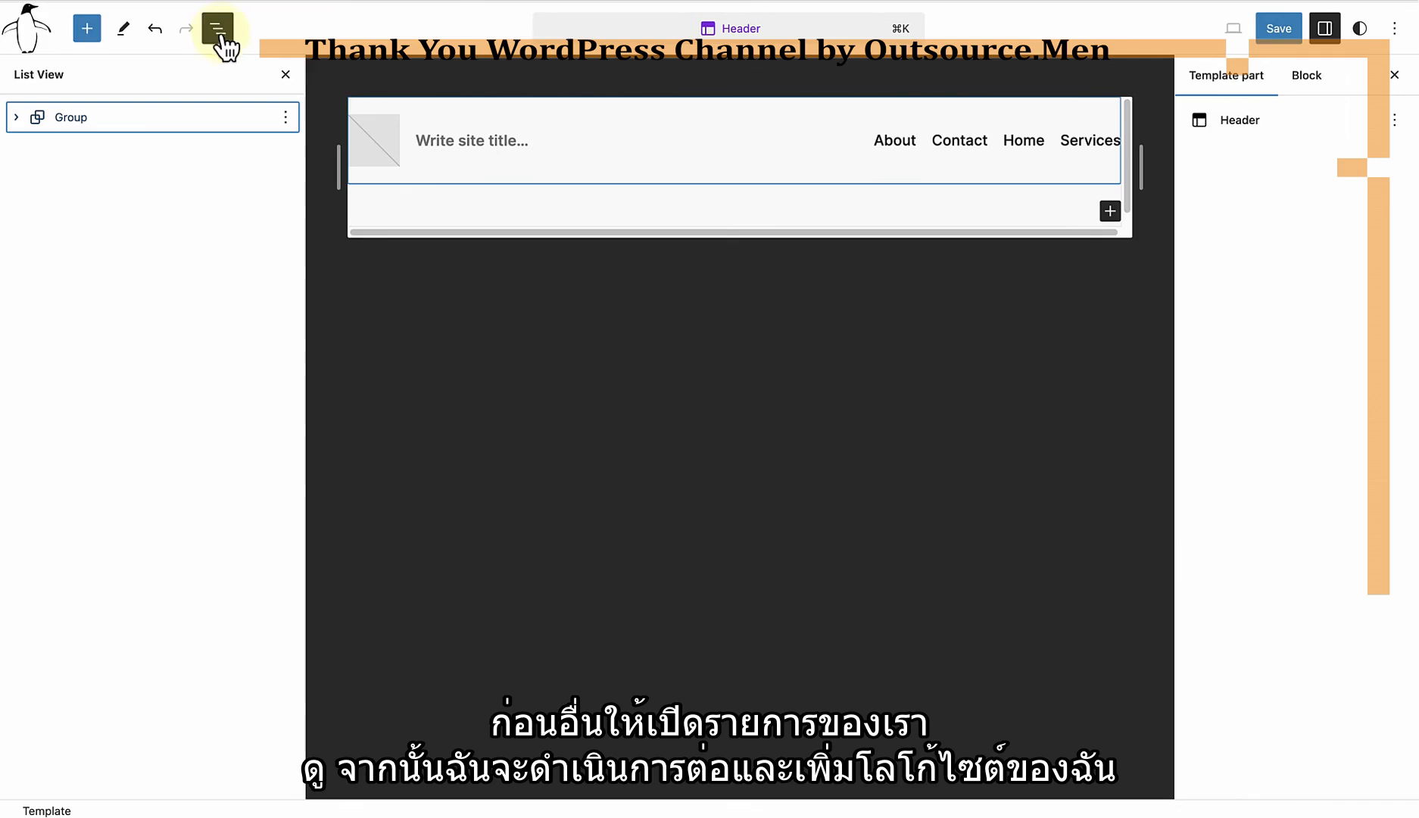
{"action": "left_click", "coordinate": [370, 142]}
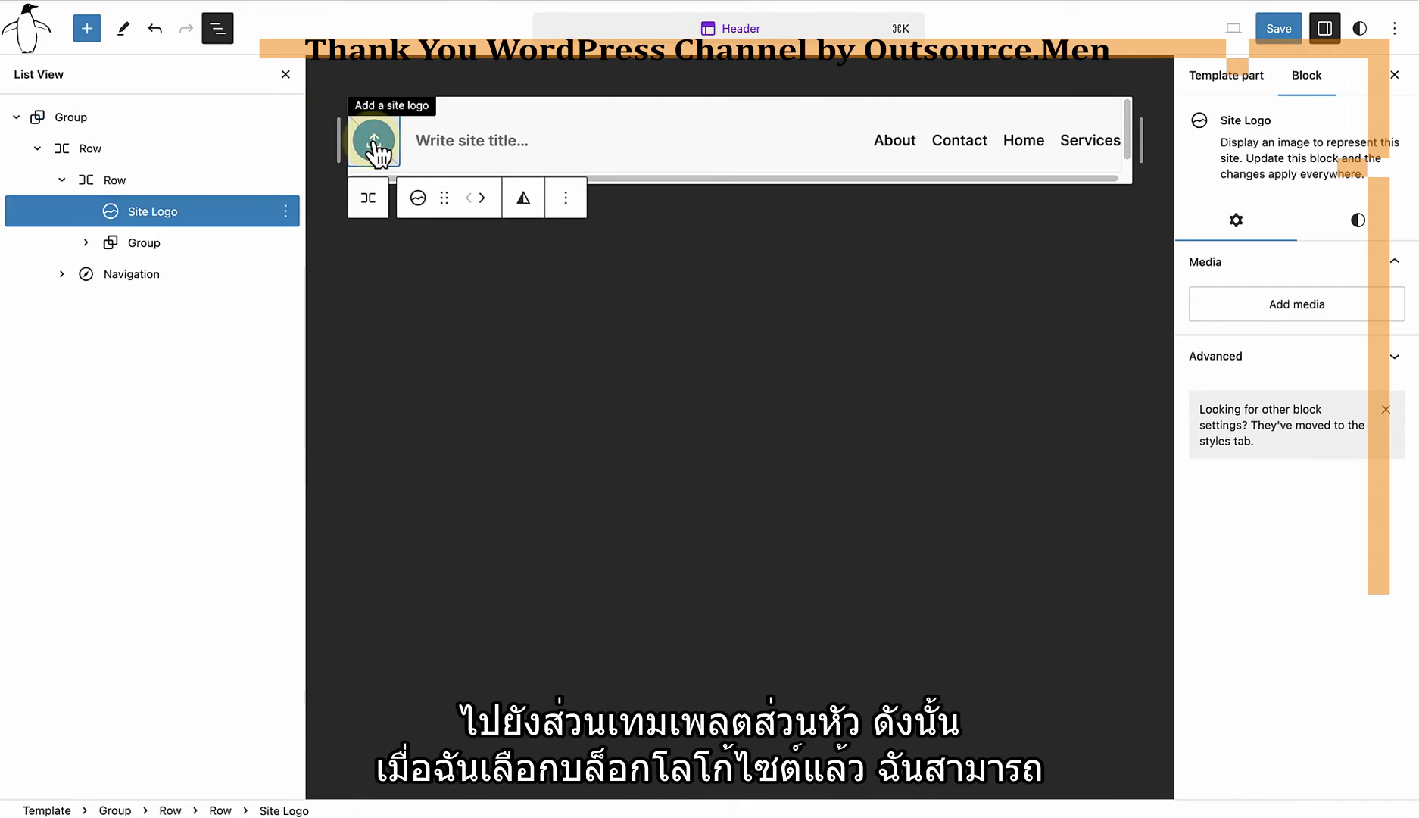
{"action": "left_click", "coordinate": [374, 142]}
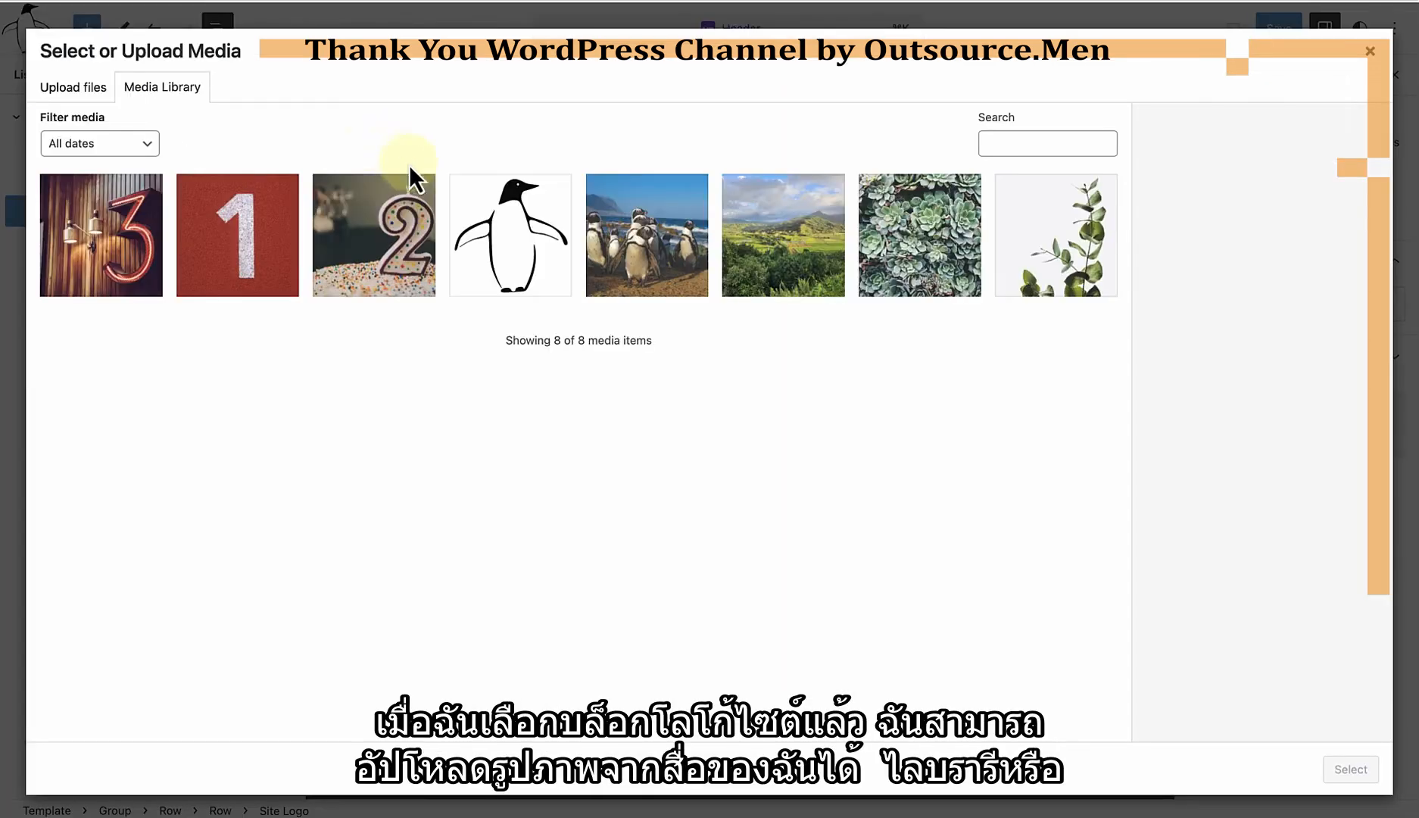
{"action": "left_click", "coordinate": [507, 240]}
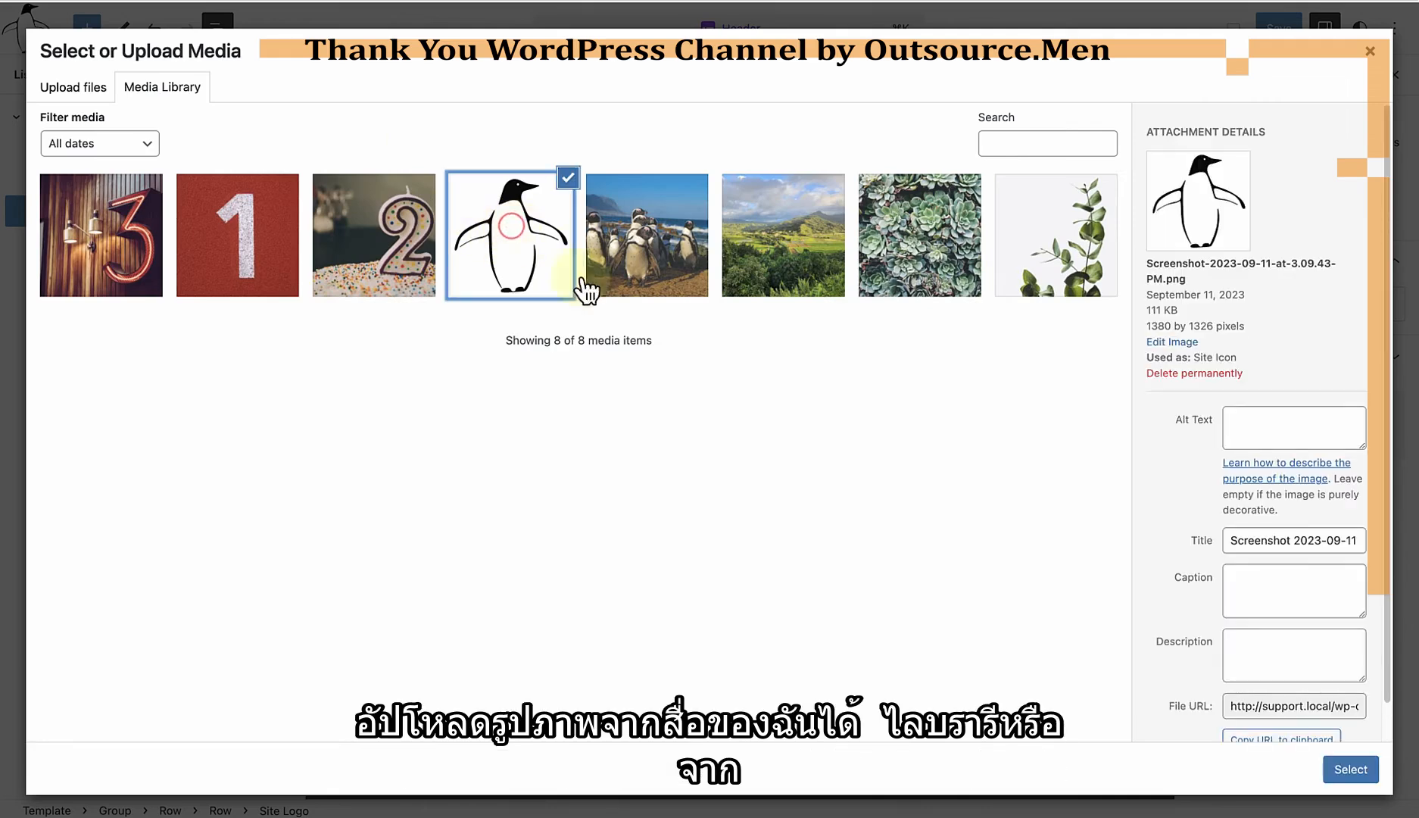
{"action": "left_click", "coordinate": [1353, 772]}
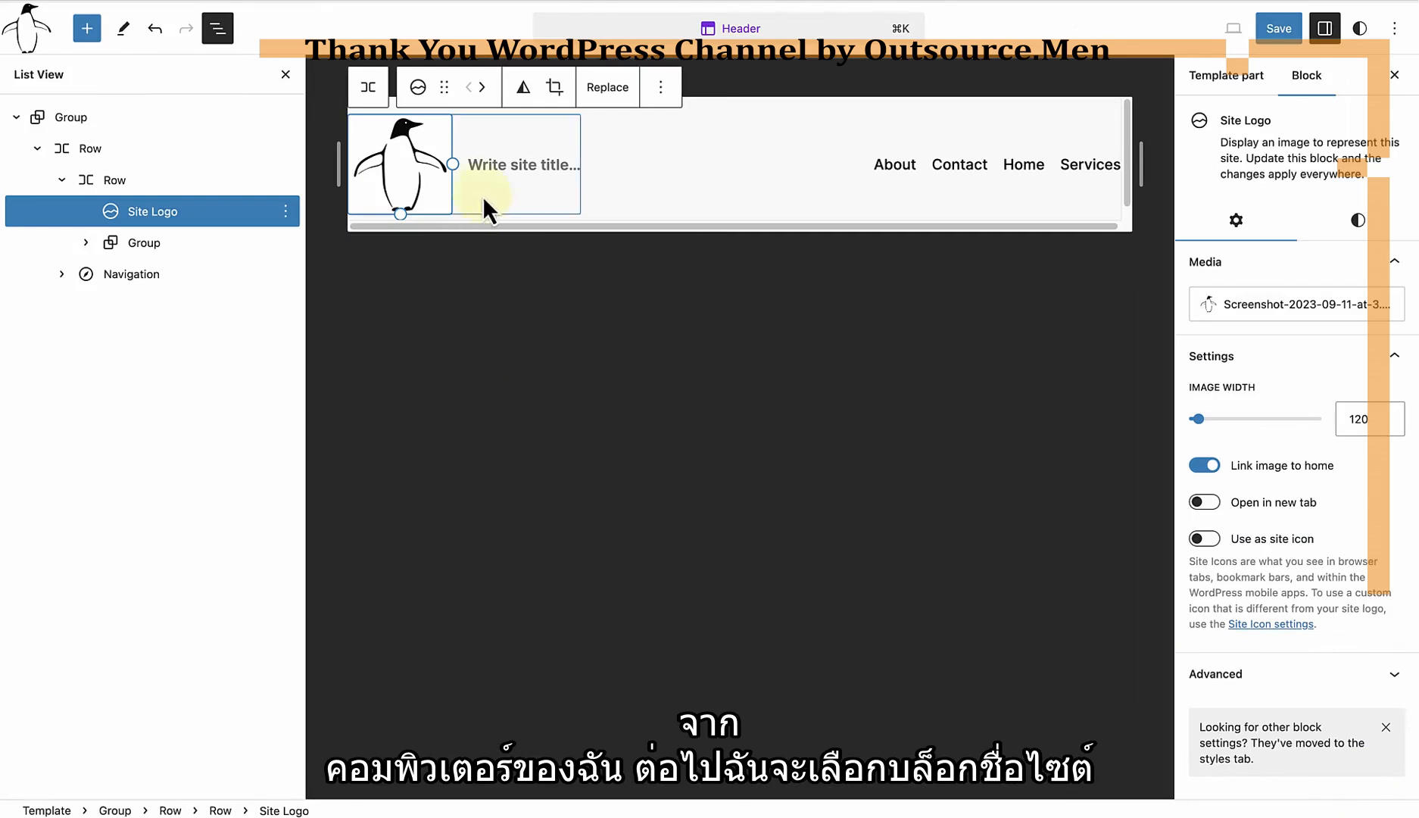
Step: Enter "Penguin Palace" as the site title in the header and save the header template part
{"action": "left_click", "coordinate": [478, 165]}
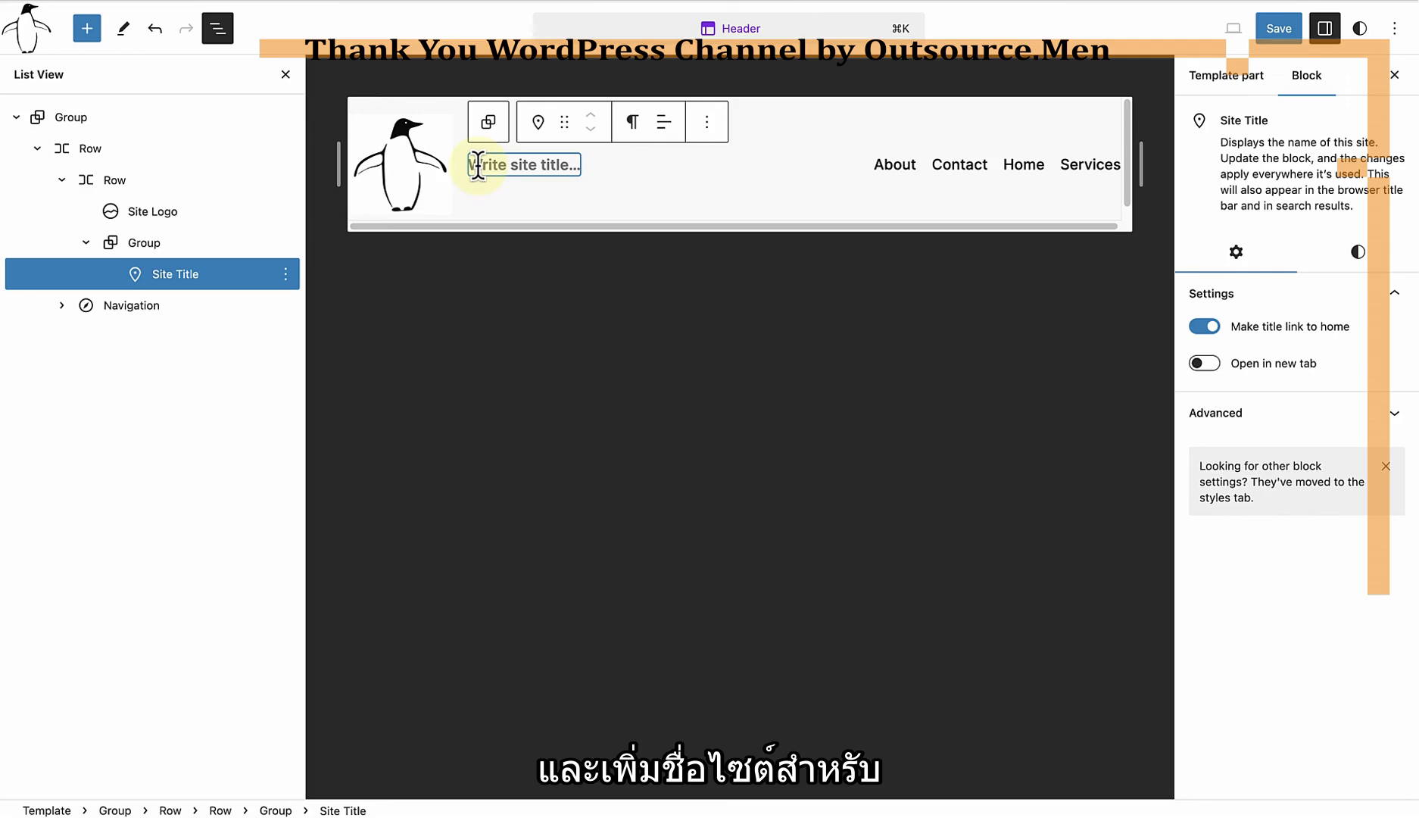
{"action": "type", "text": "Penguin Palace"}
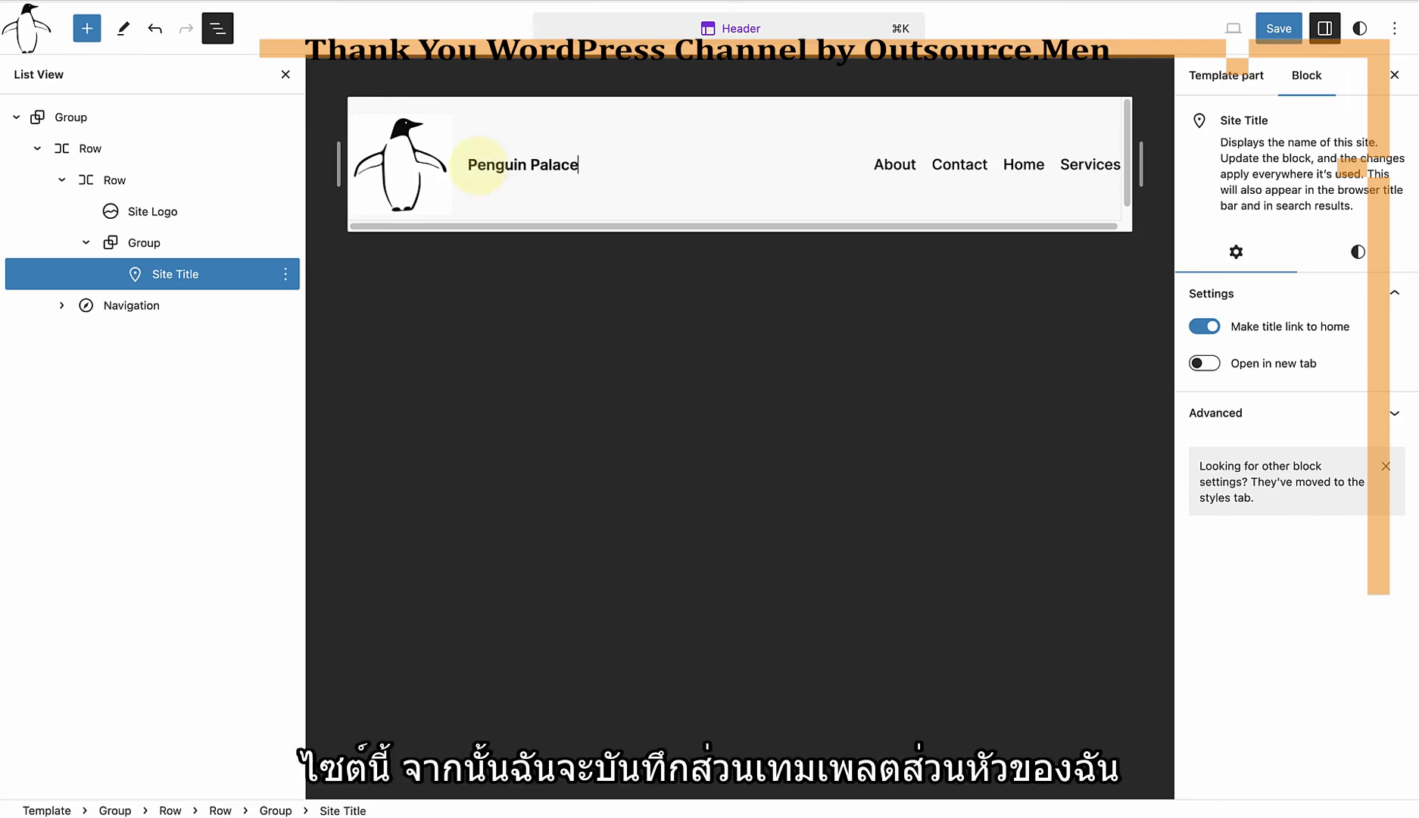
{"action": "left_click", "coordinate": [650, 296]}
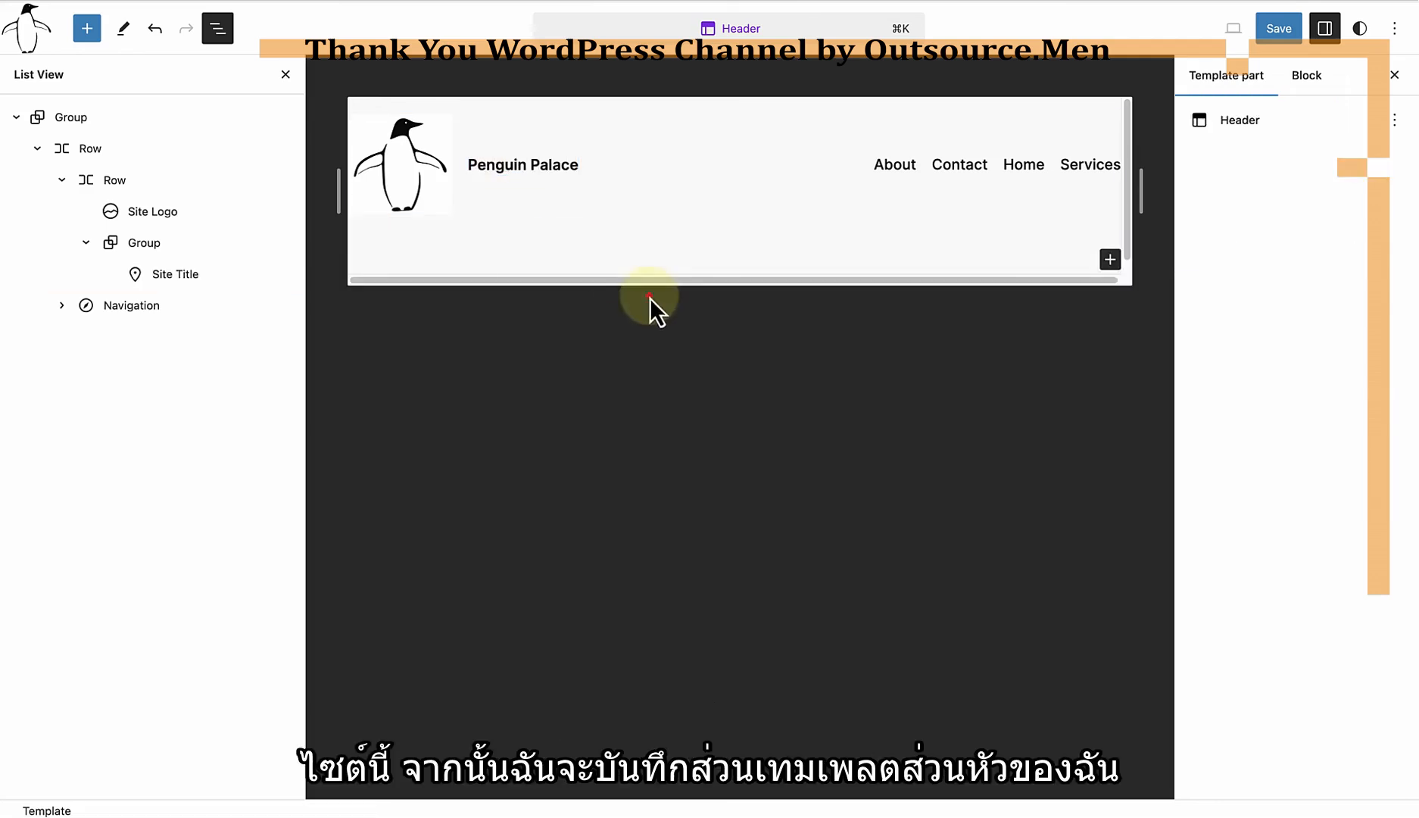
{"action": "left_click", "coordinate": [1284, 32]}
{"action": "left_click", "coordinate": [1248, 32]}
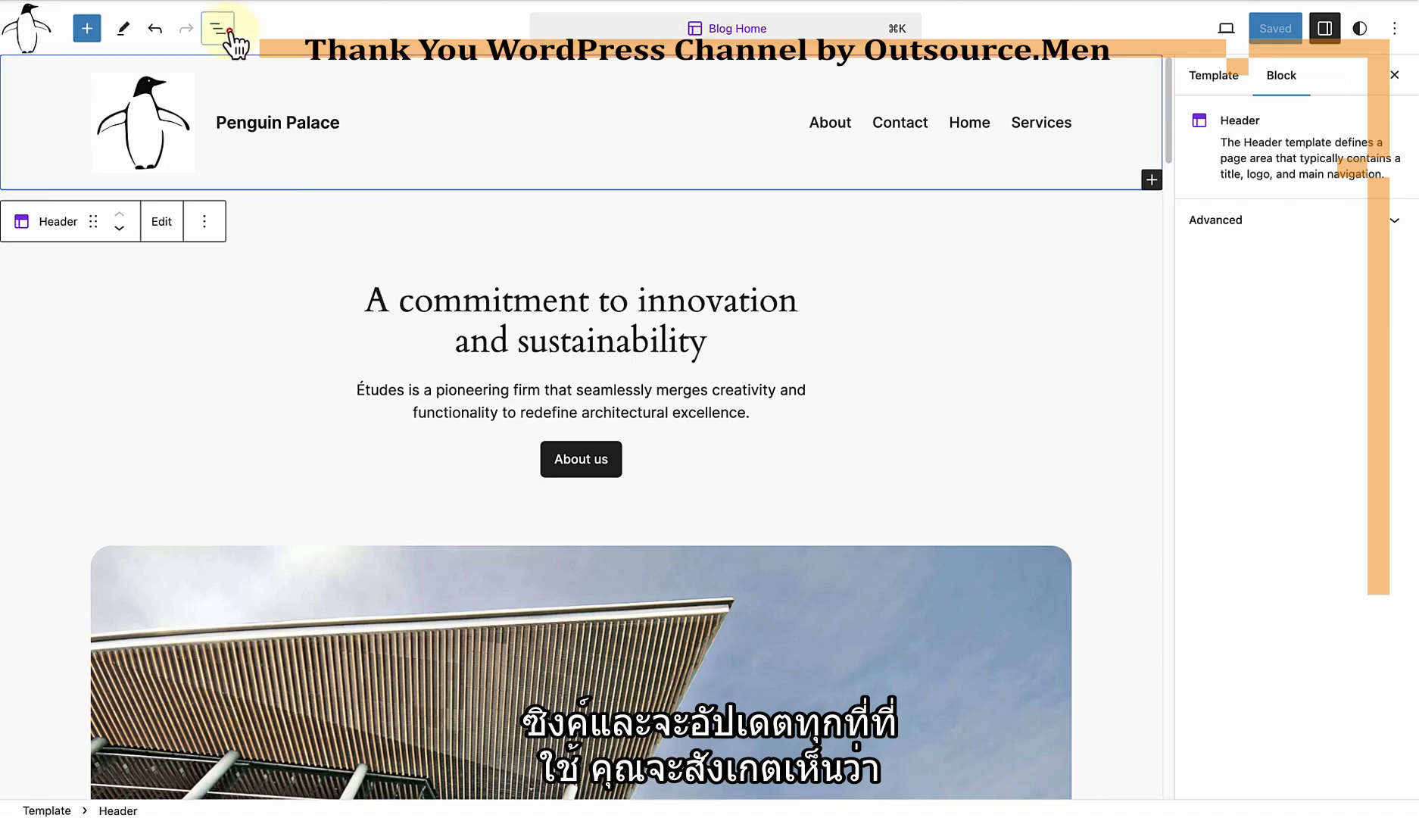
Step: Show the block list of the Blog Home template and inspect its footer and header template parts
{"action": "left_click", "coordinate": [224, 30]}
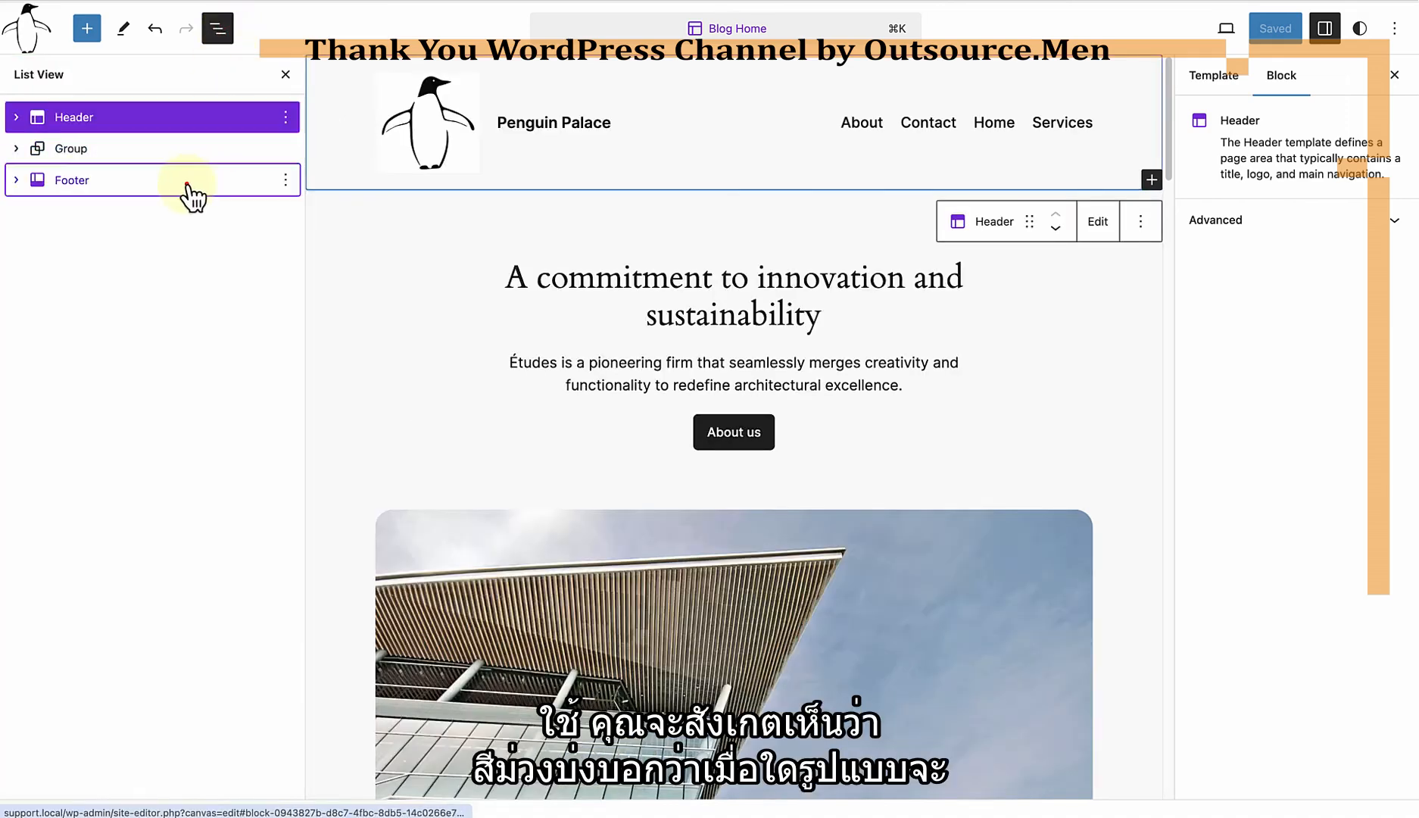
{"action": "left_click", "coordinate": [189, 182]}
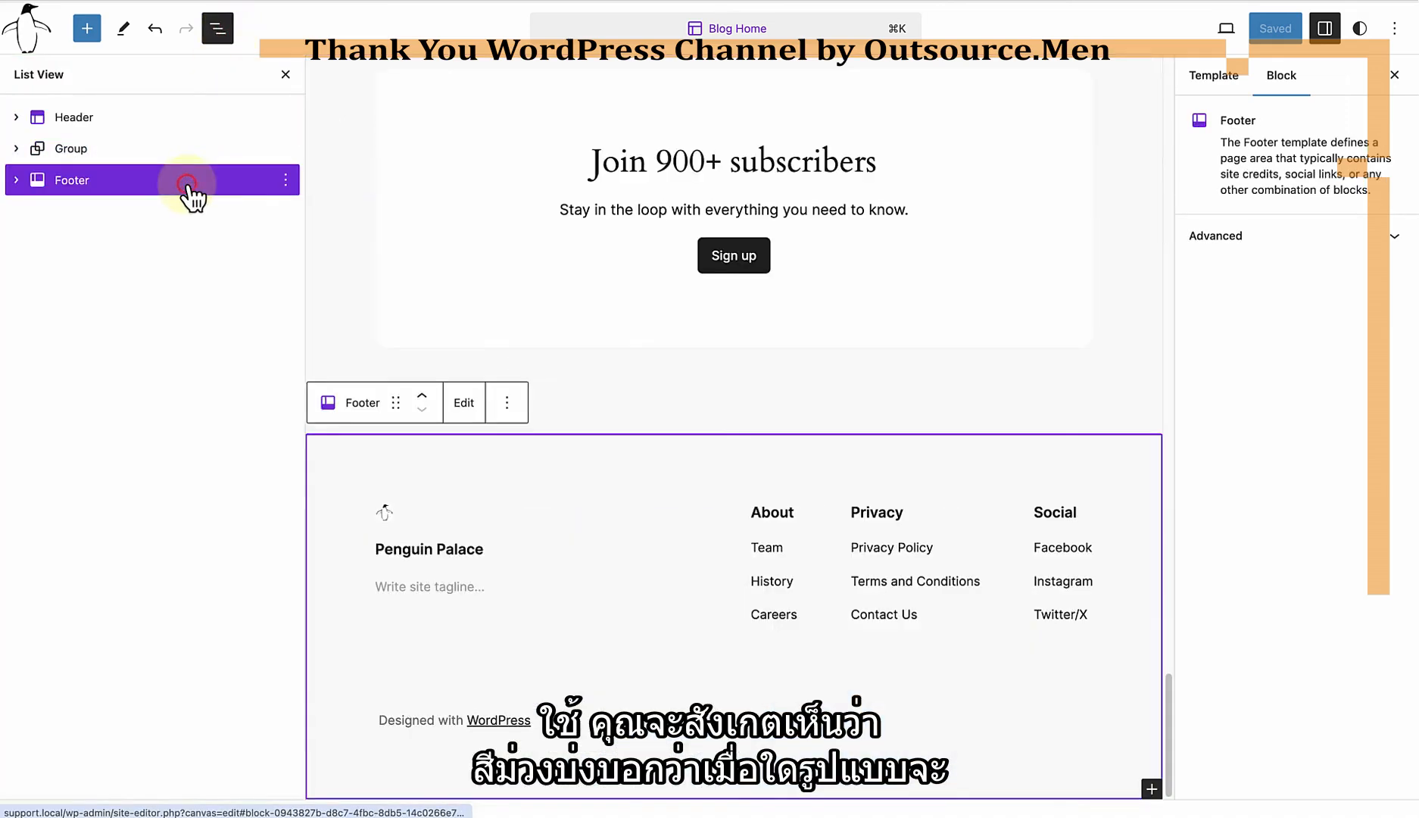
{"action": "left_click", "coordinate": [181, 121]}
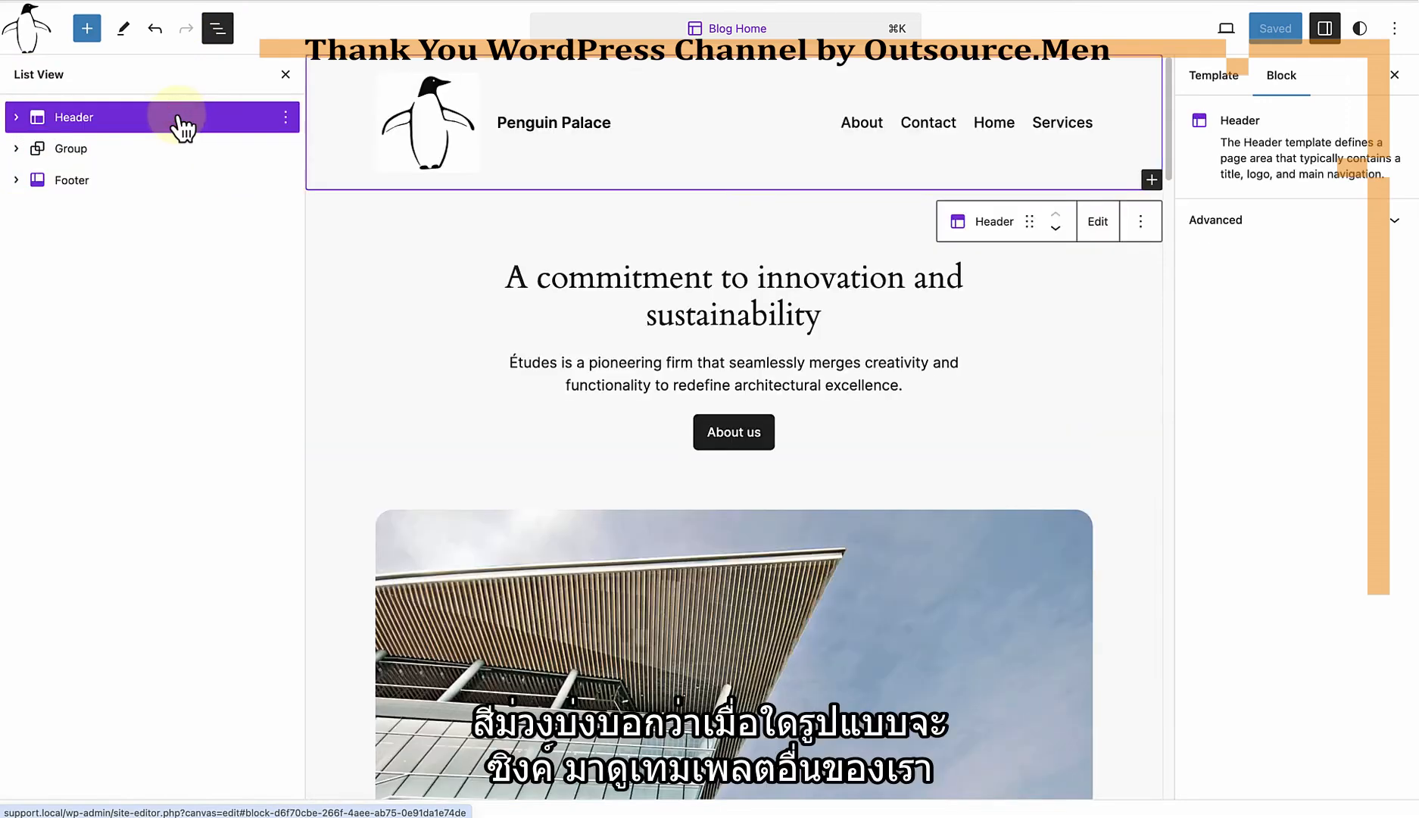
Step: Leave the Blog Home editor and preview the Pages and Page: 404 templates to check their headers
{"action": "left_click", "coordinate": [37, 37]}
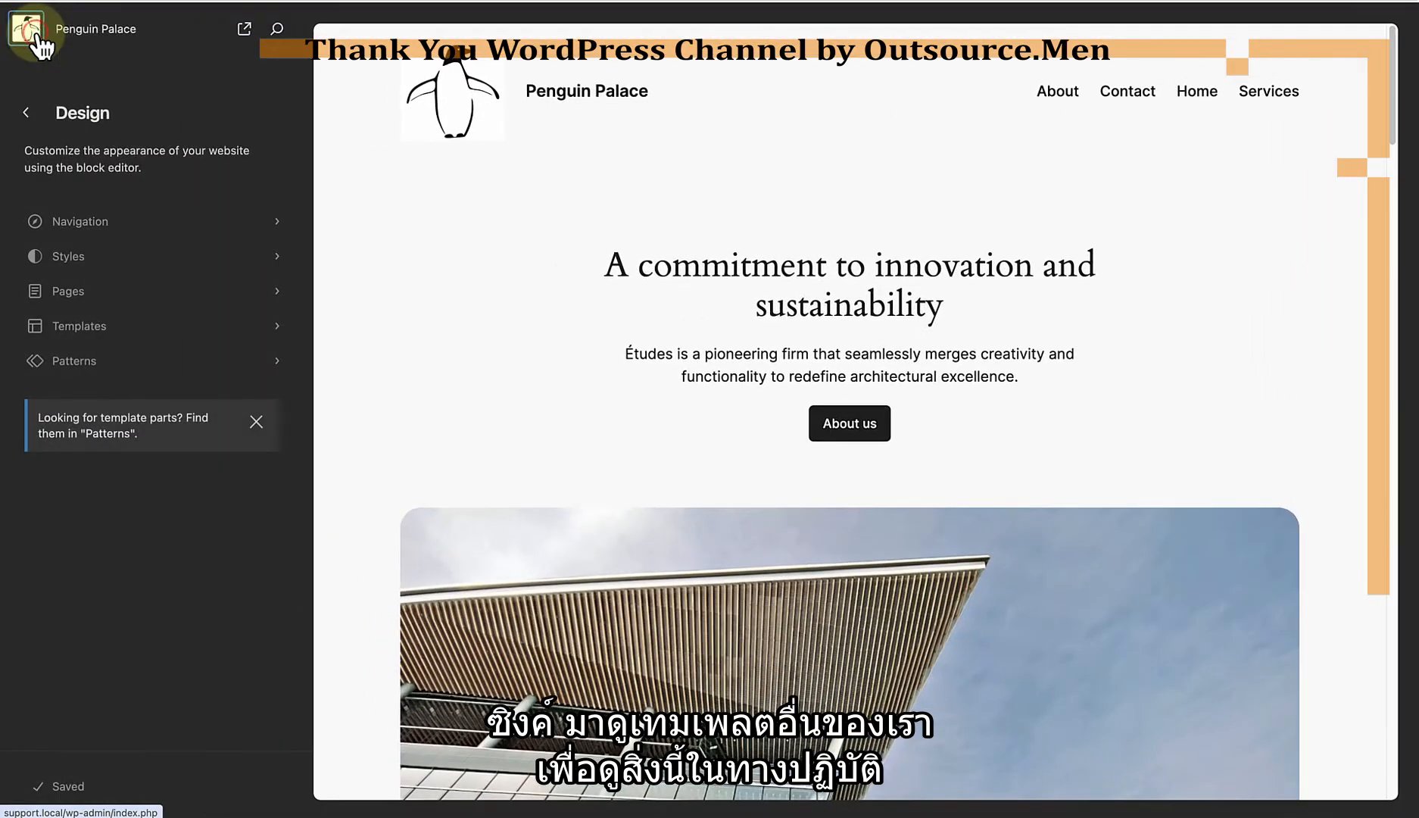
{"action": "left_click", "coordinate": [83, 327]}
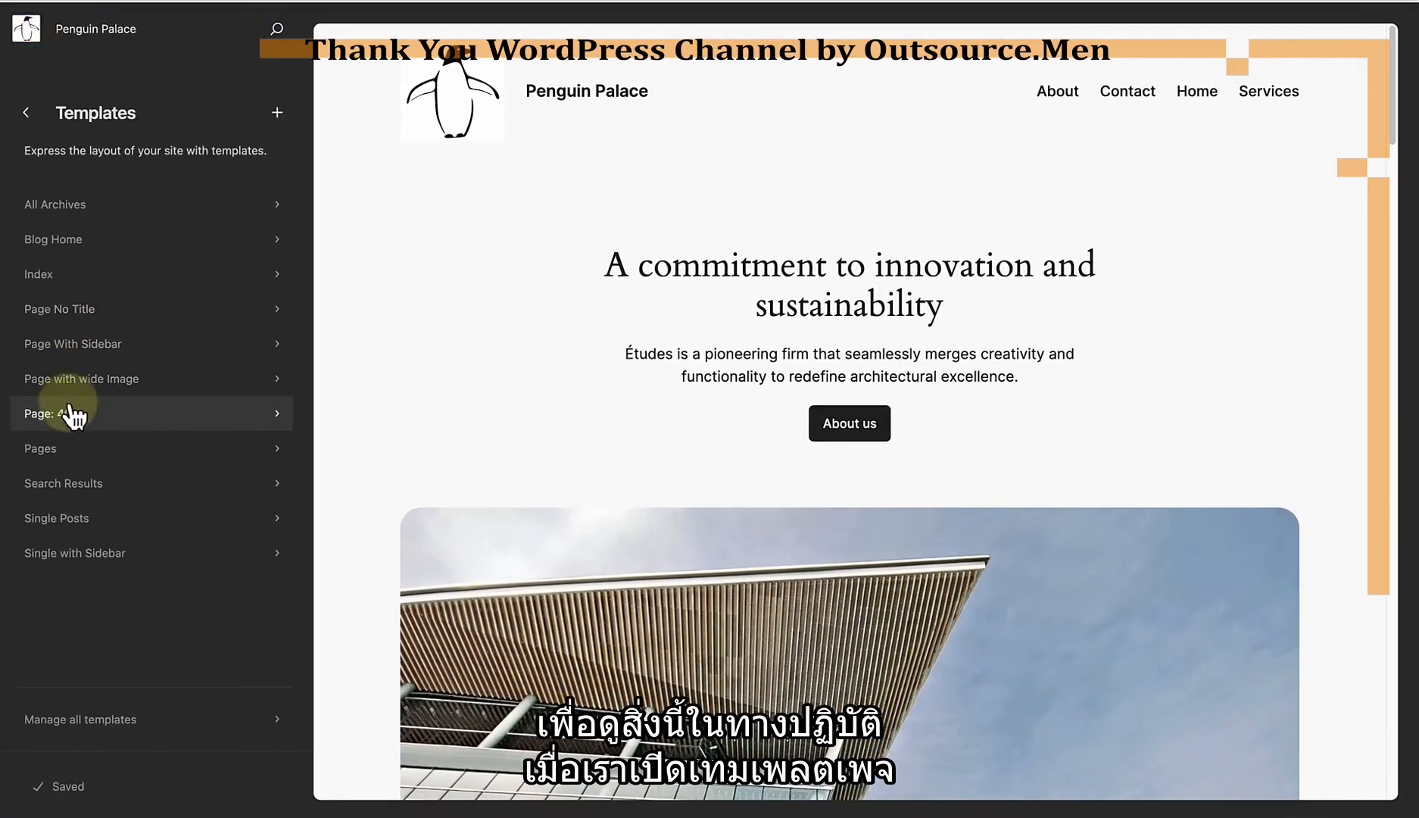
{"action": "left_click", "coordinate": [59, 449]}
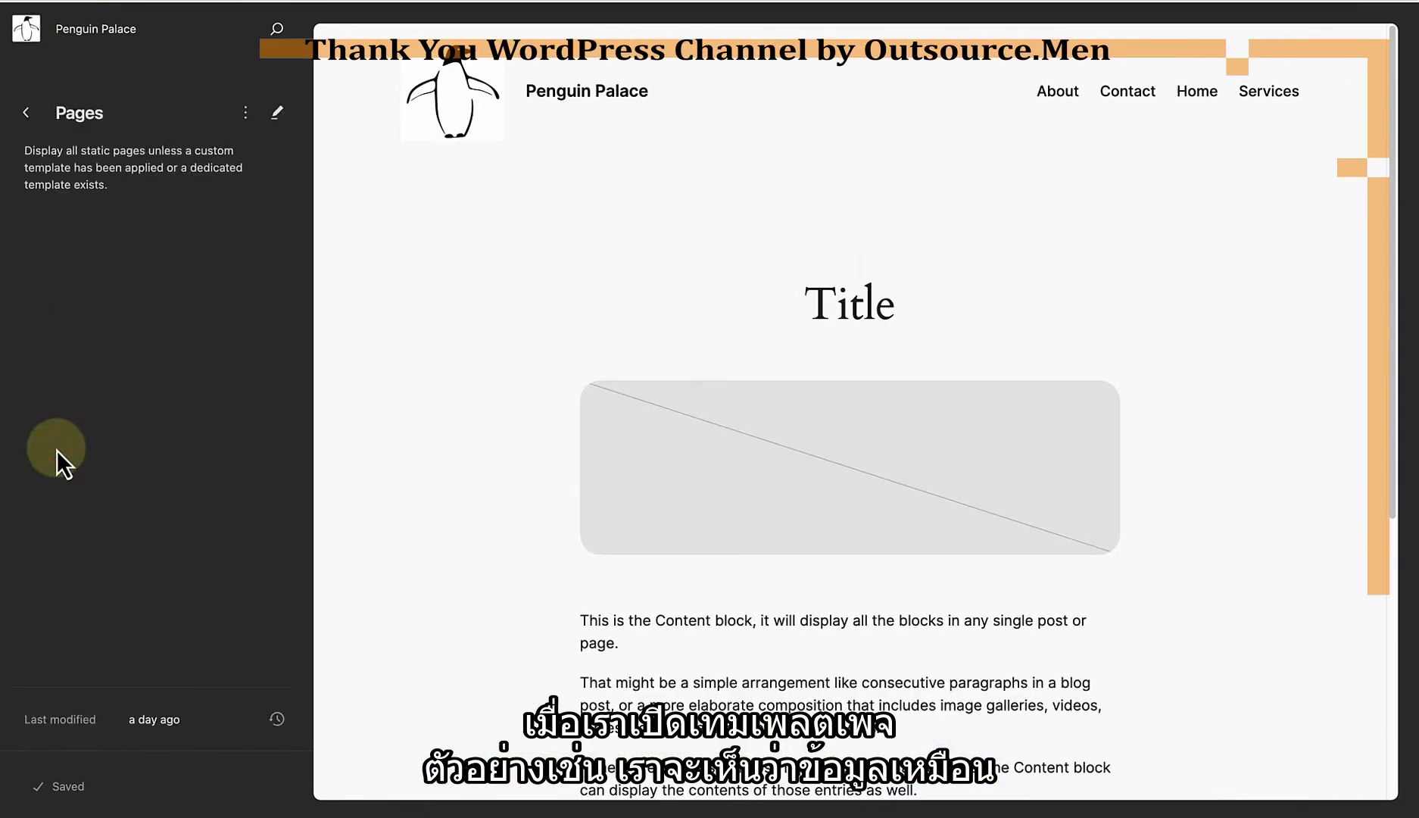
{"action": "left_click", "coordinate": [25, 111]}
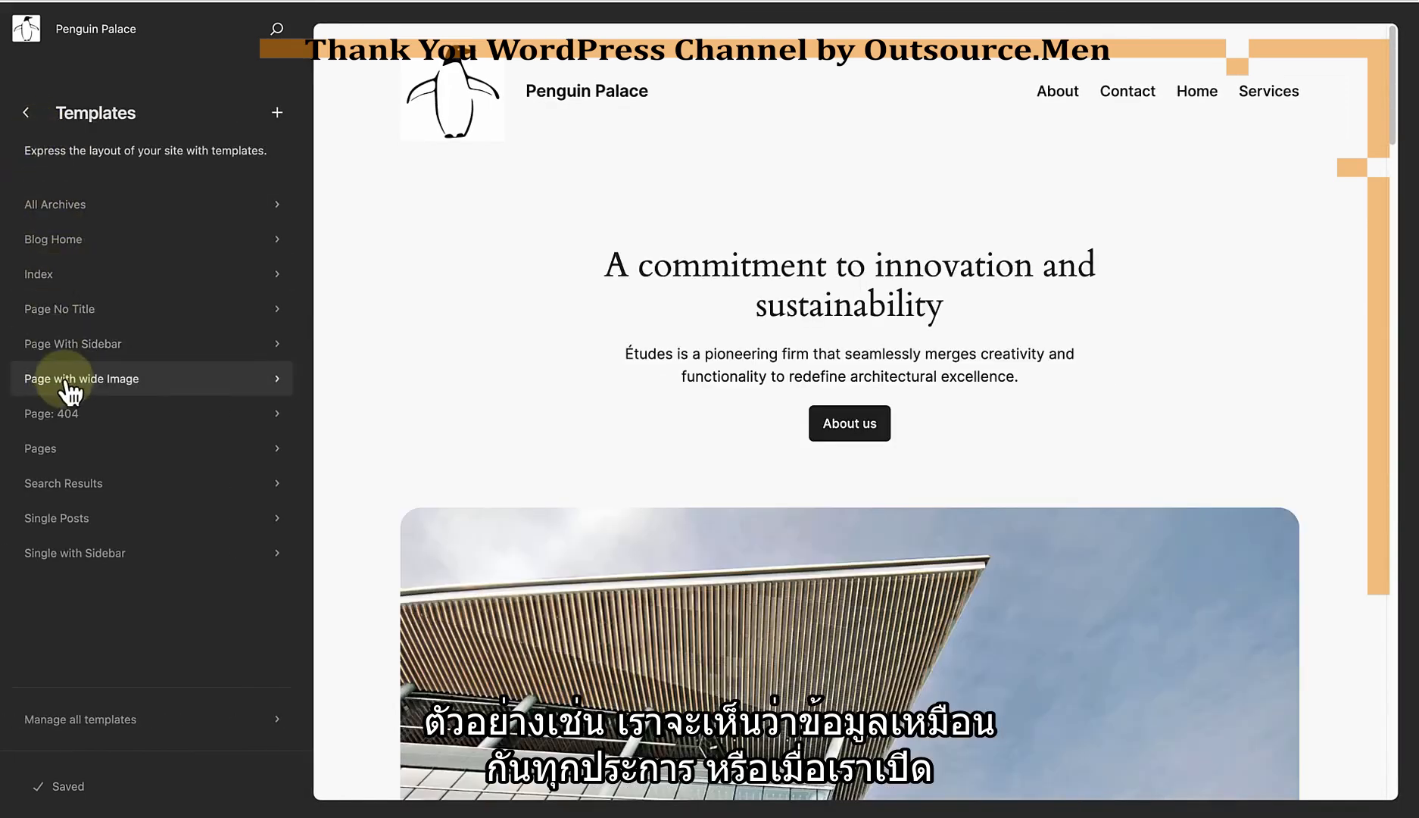
{"action": "left_click", "coordinate": [66, 415]}
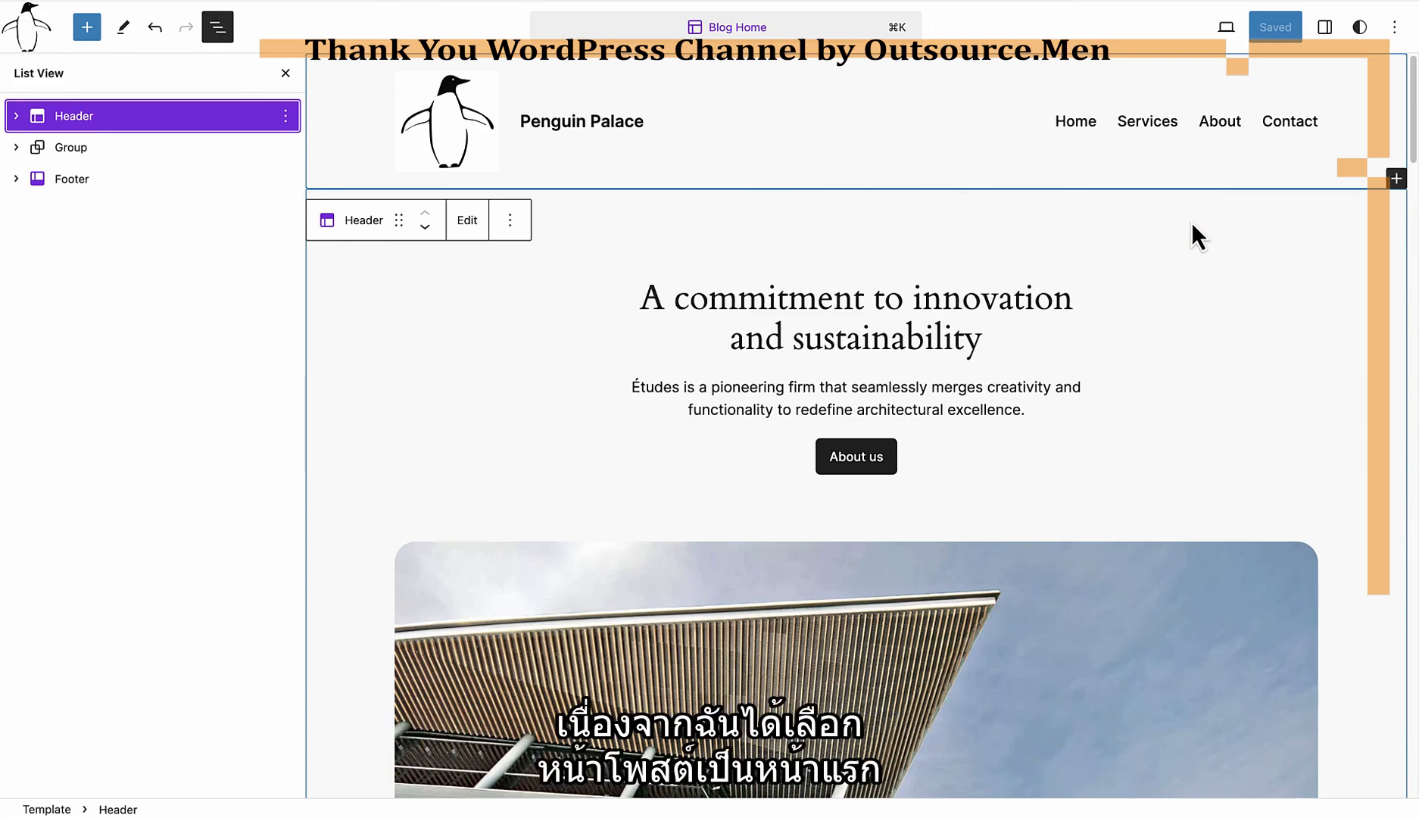
Step: Replace the Blog Home template's header with the existing Banner header template part and save the change
{"action": "left_click", "coordinate": [286, 118]}
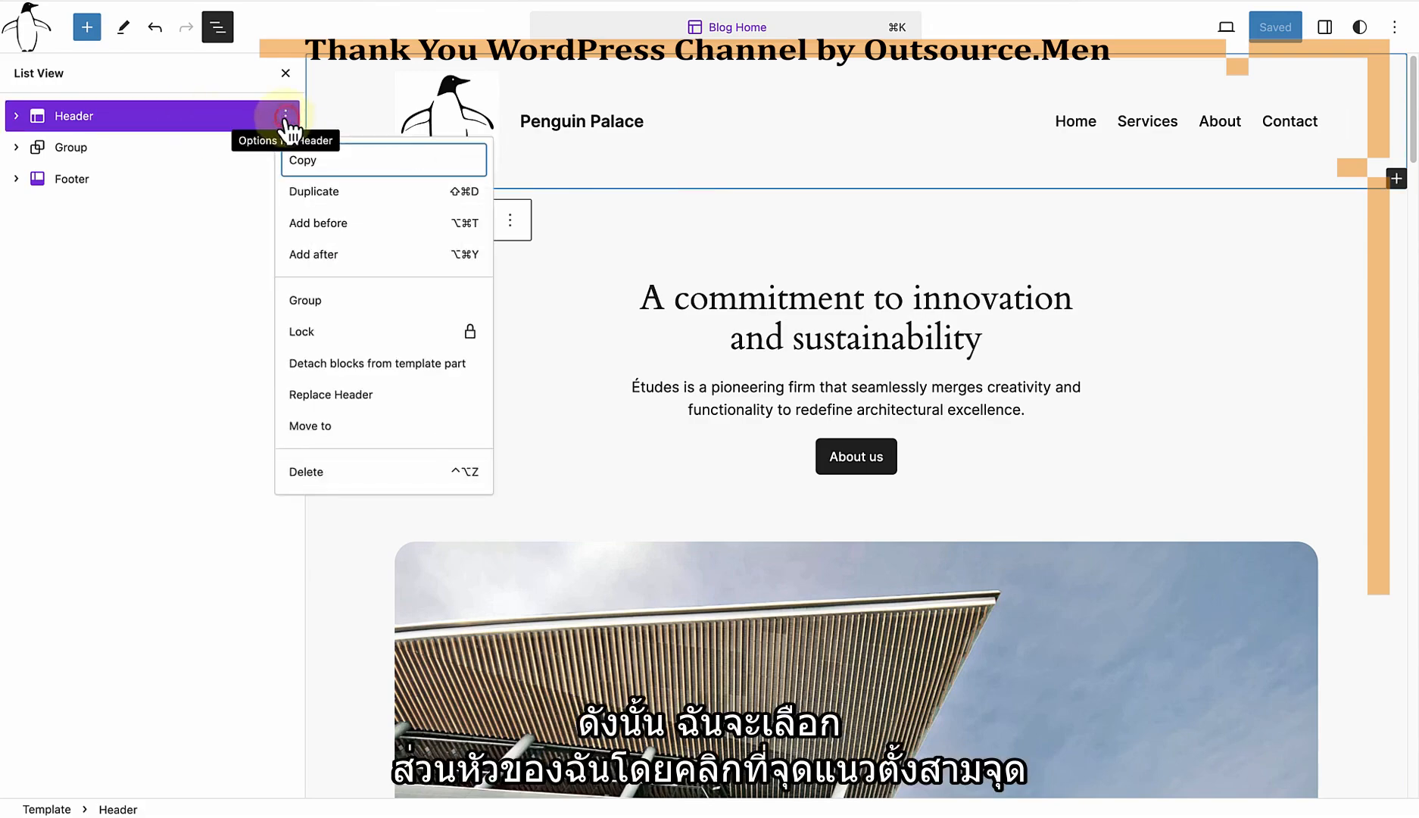
{"action": "left_click", "coordinate": [337, 395]}
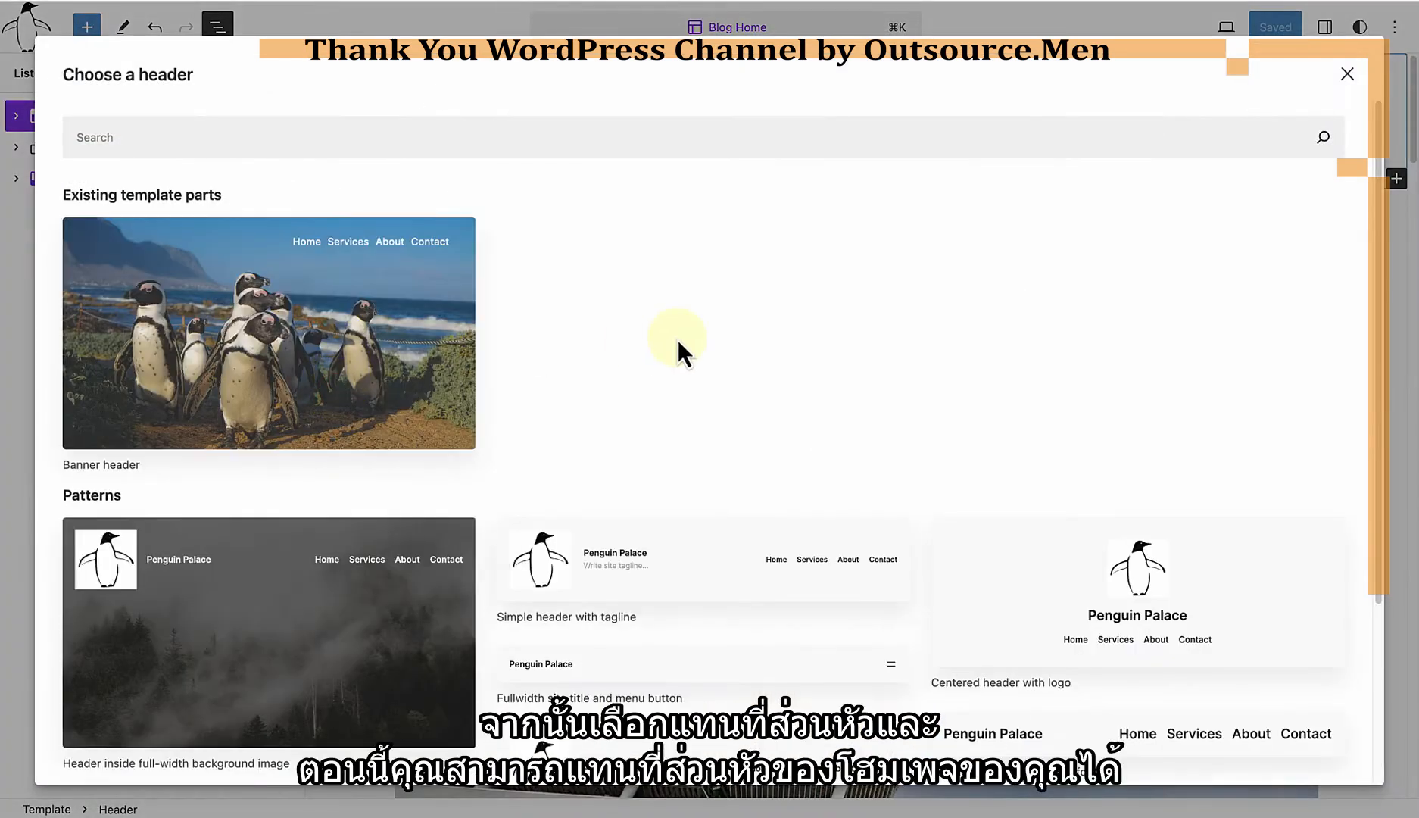
{"action": "scroll", "coordinate": [674, 341], "scroll_direction": "down", "scroll_amount": 2}
{"action": "scroll", "coordinate": [671, 344], "scroll_direction": "down", "scroll_amount": 2}
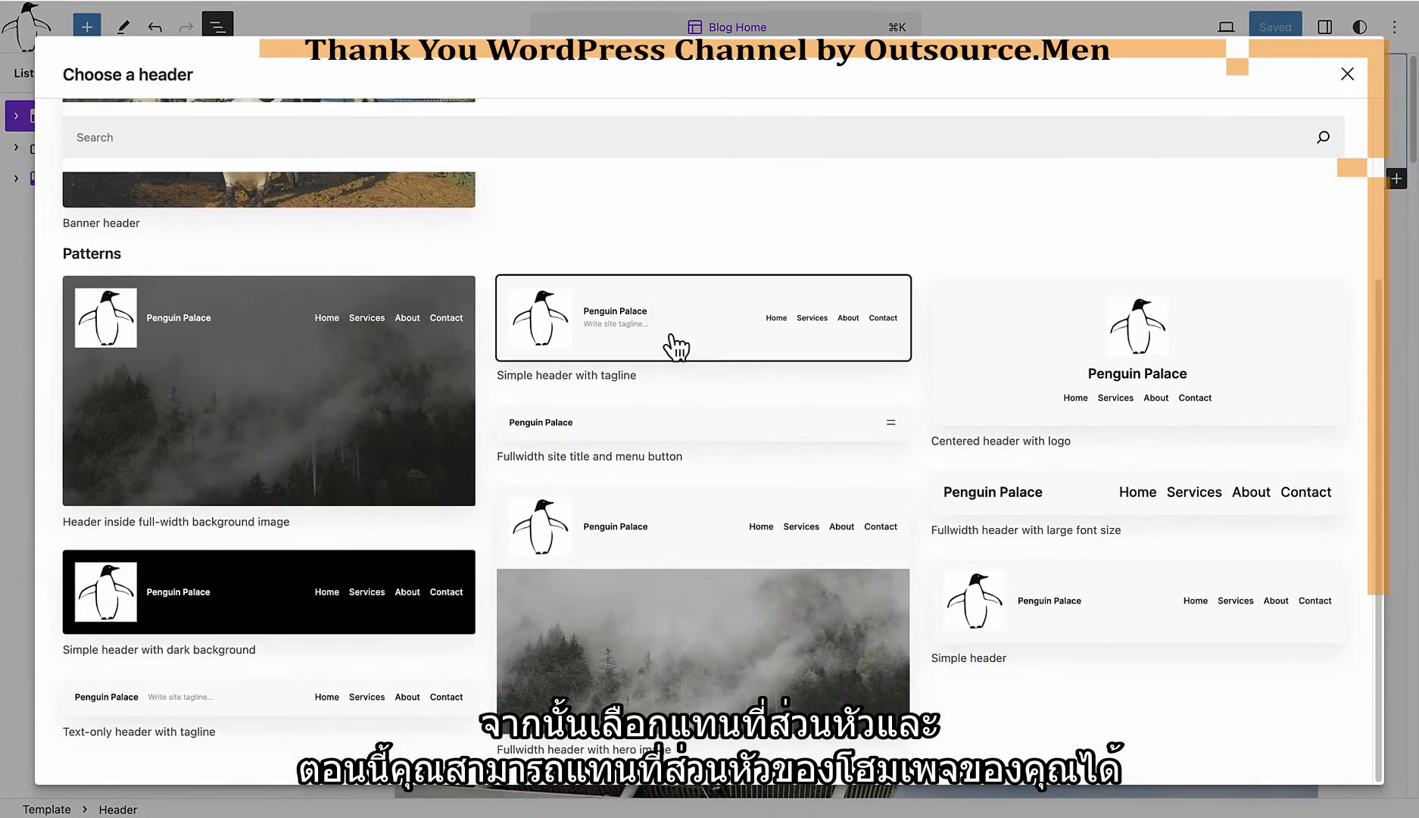
{"action": "scroll", "coordinate": [676, 347], "scroll_direction": "up", "scroll_amount": 4}
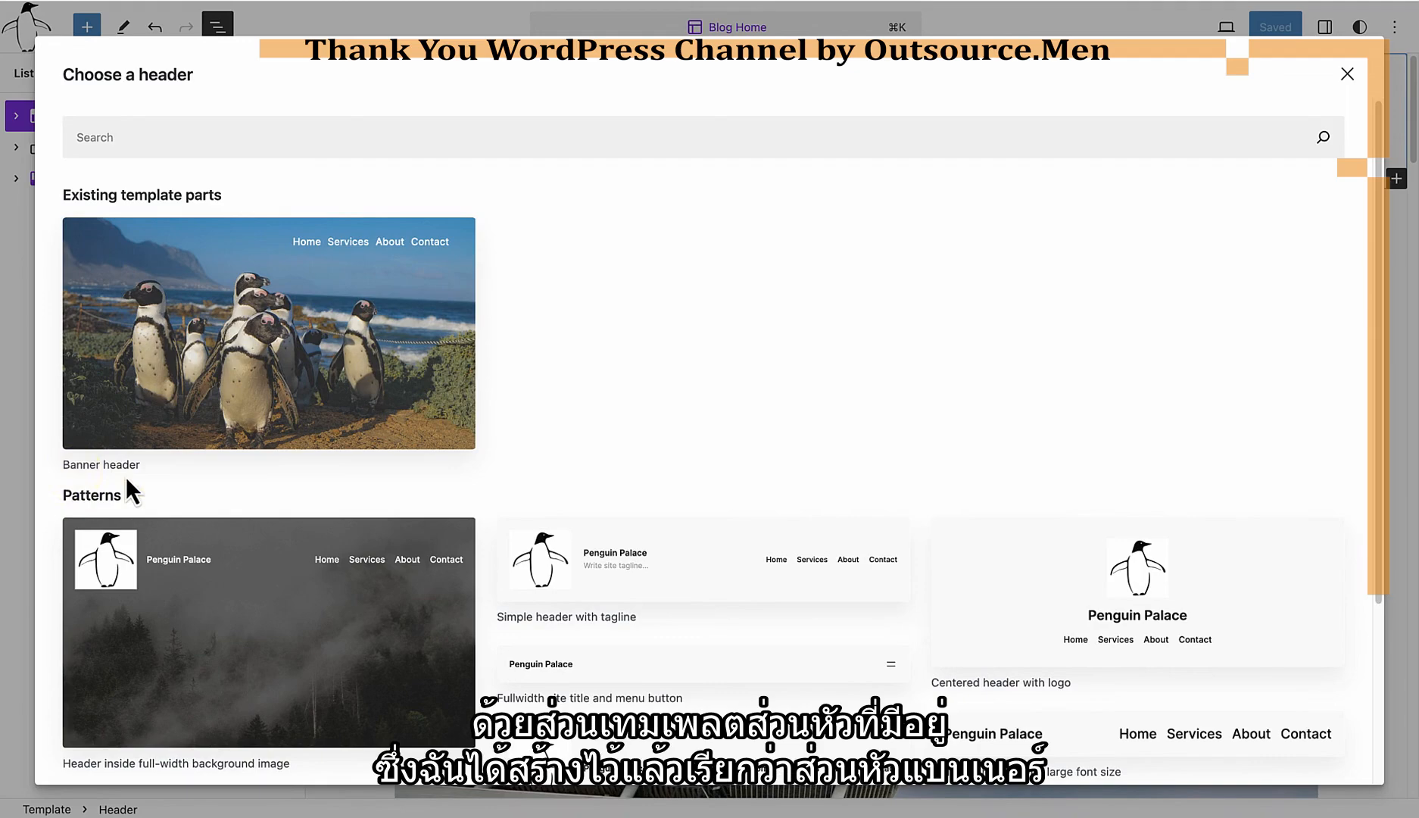
{"action": "left_click", "coordinate": [264, 370]}
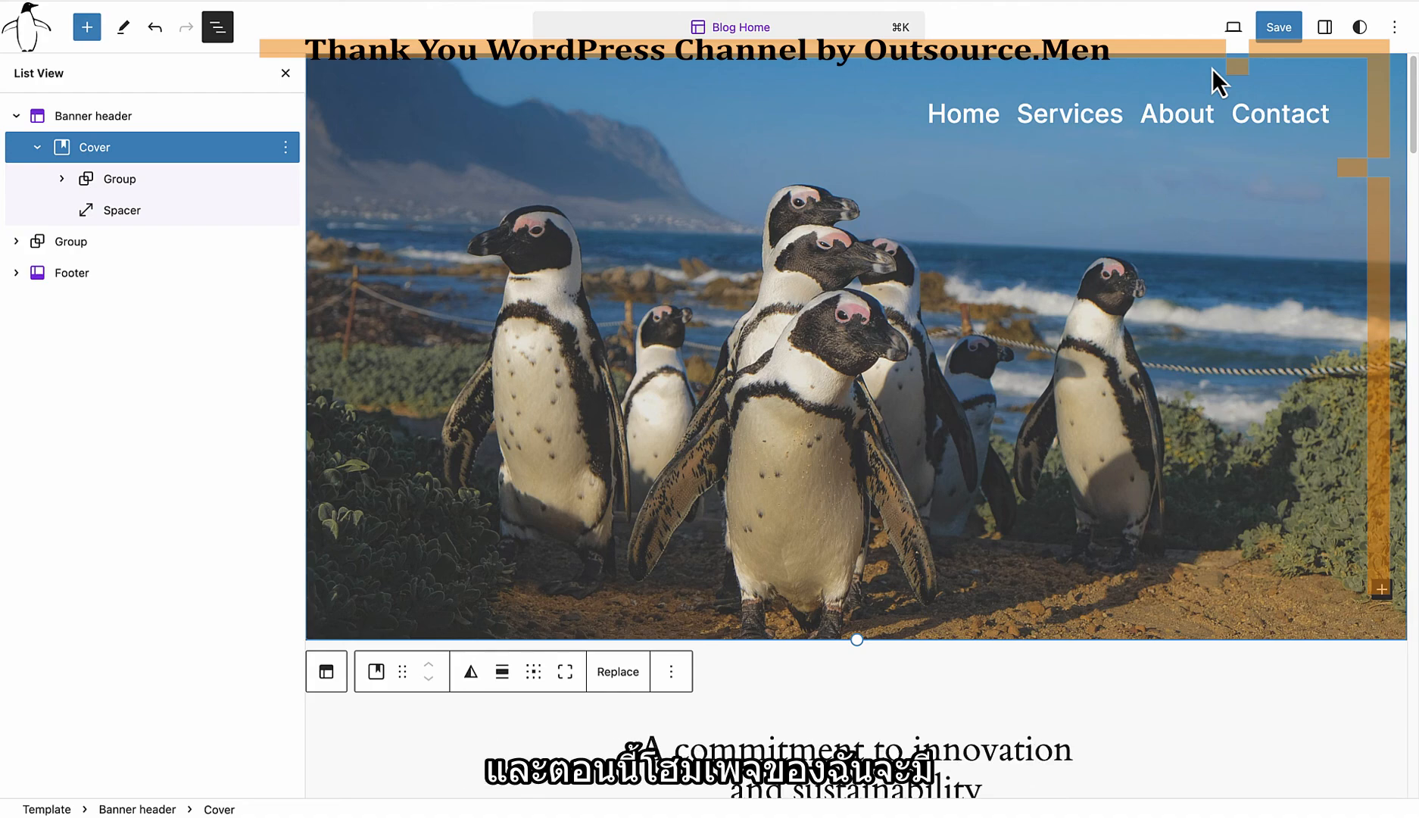
{"action": "left_click", "coordinate": [1278, 28]}
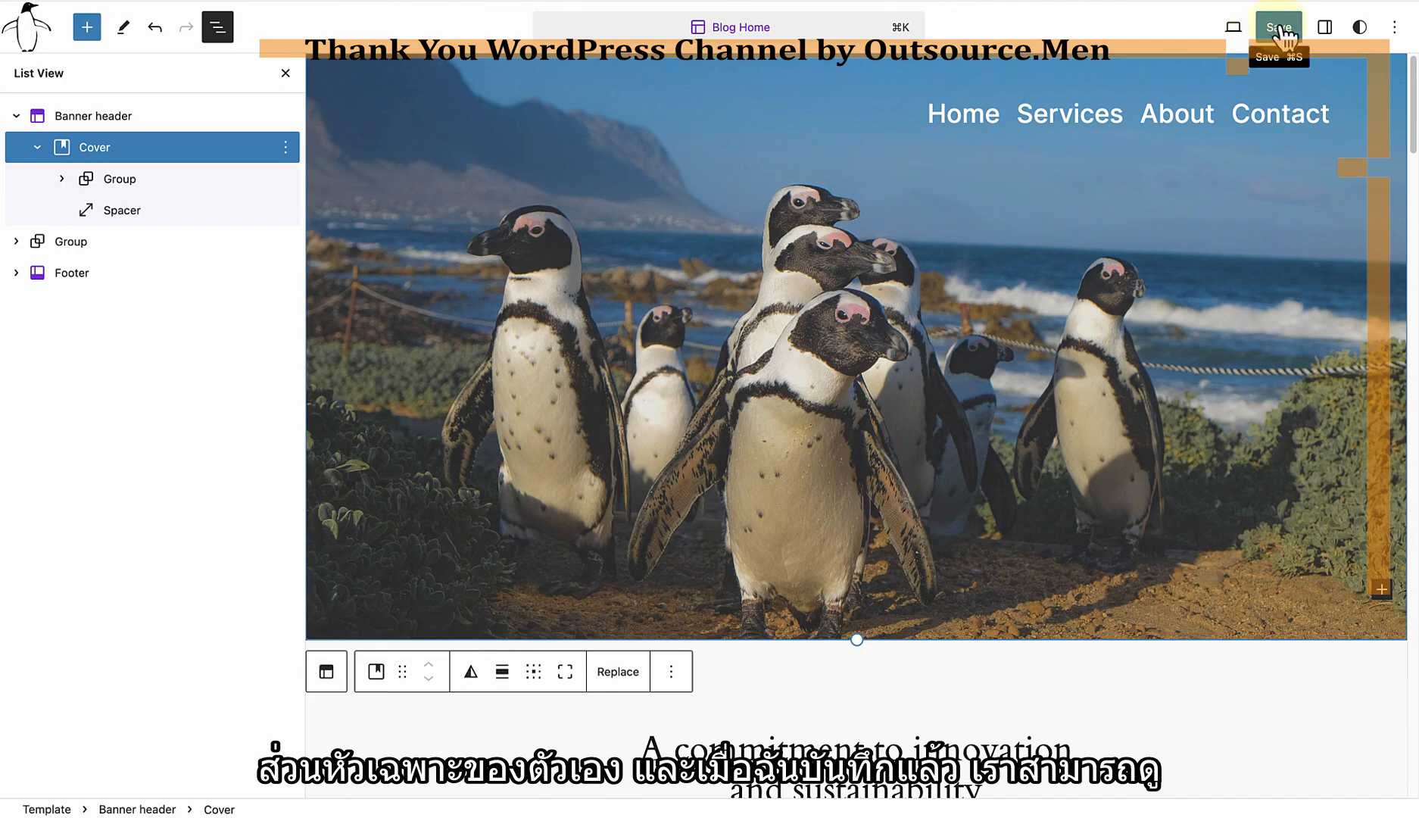
{"action": "left_click", "coordinate": [1281, 28]}
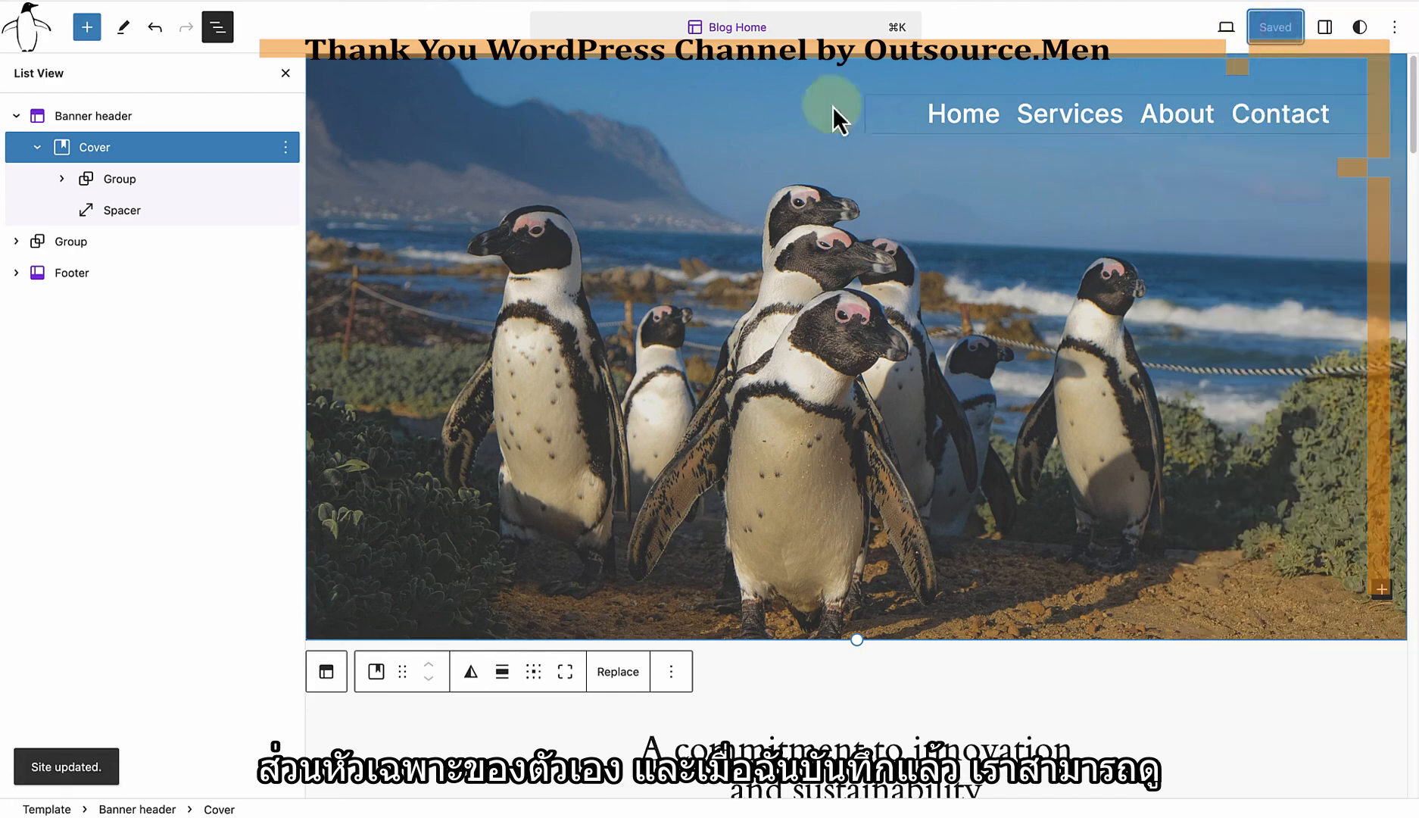
Step: Return to the template list and compare the headers of the Pages, Page: 404 and Blog Home templates
{"action": "left_click", "coordinate": [30, 29]}
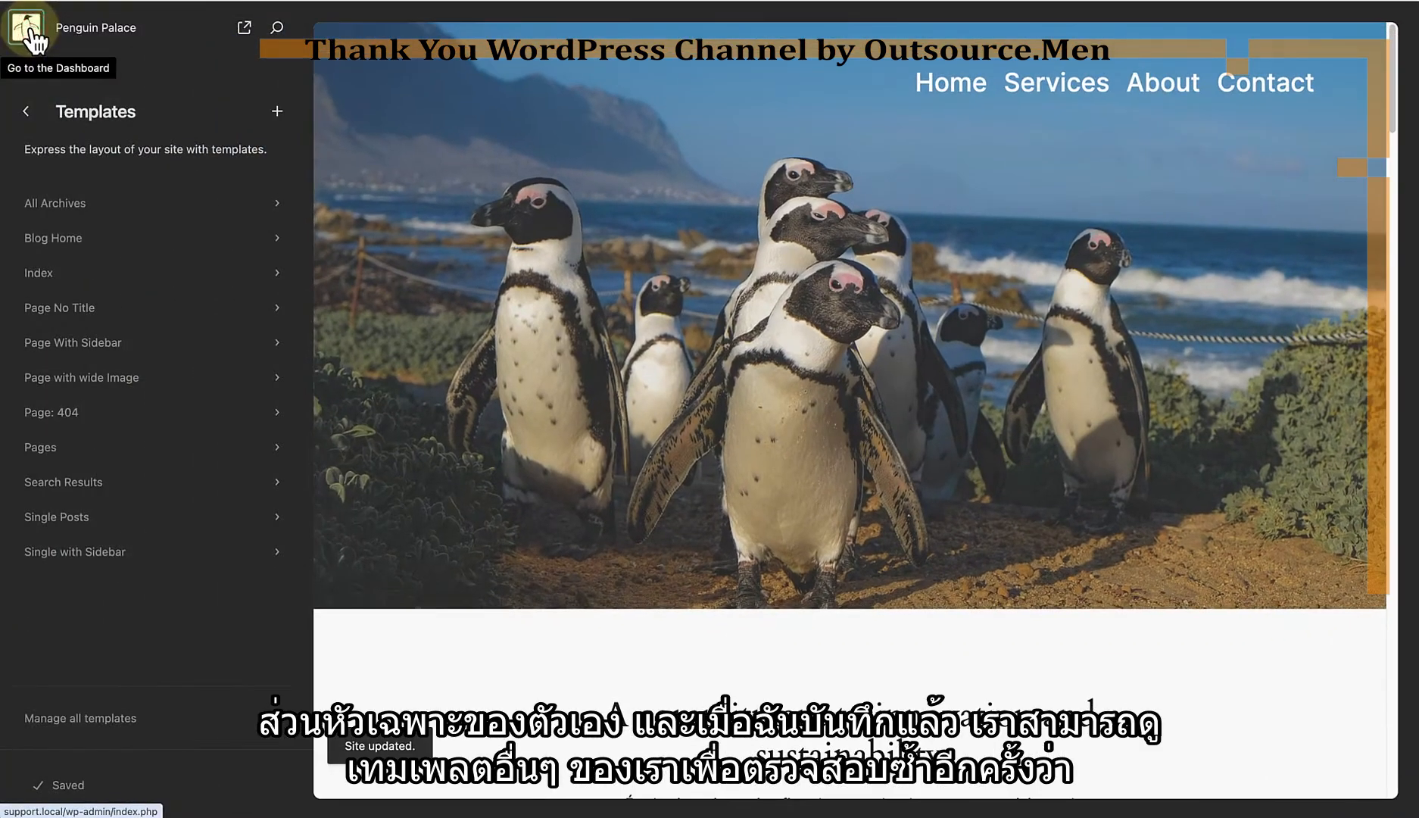
{"action": "left_click", "coordinate": [64, 448]}
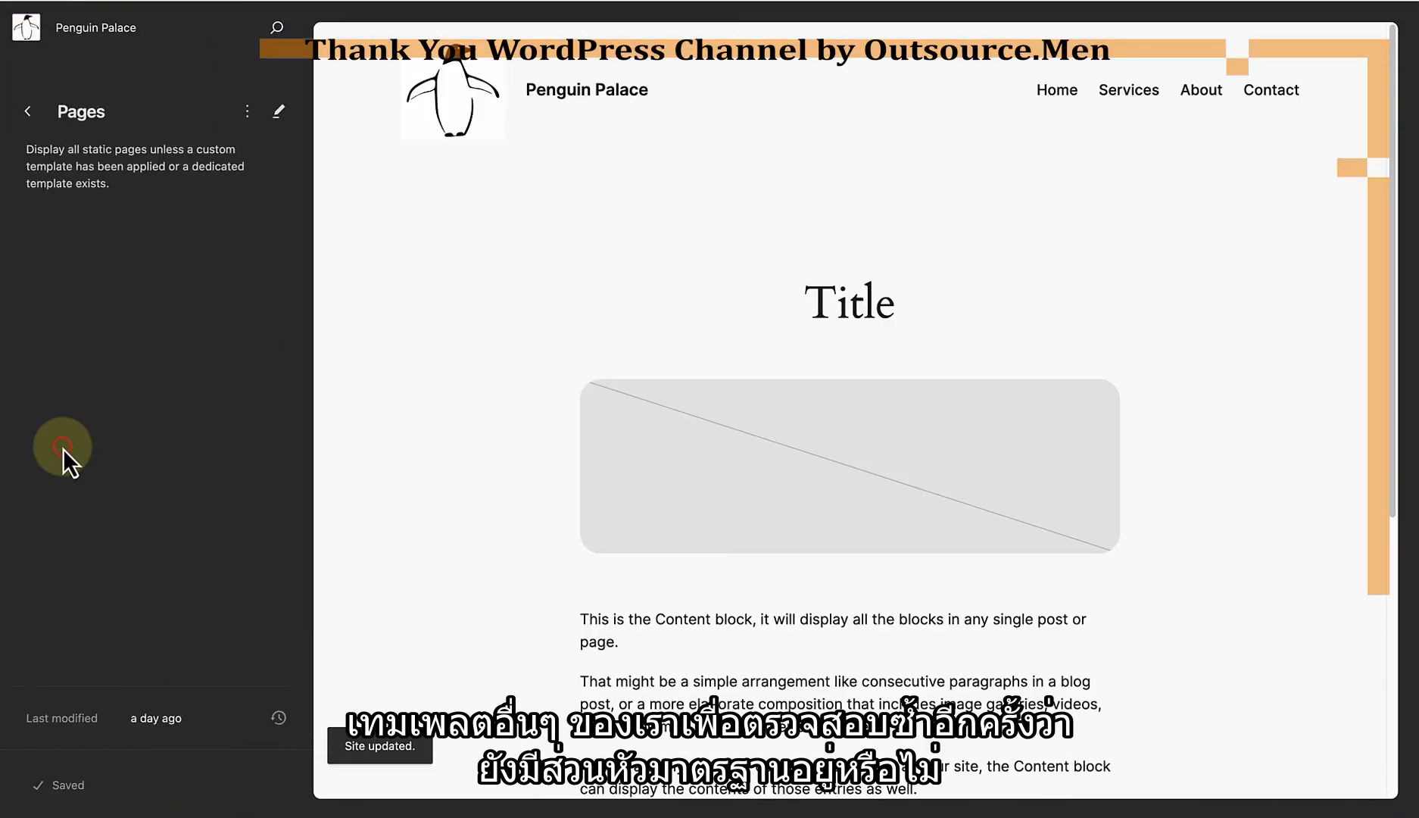
{"action": "left_click", "coordinate": [25, 111]}
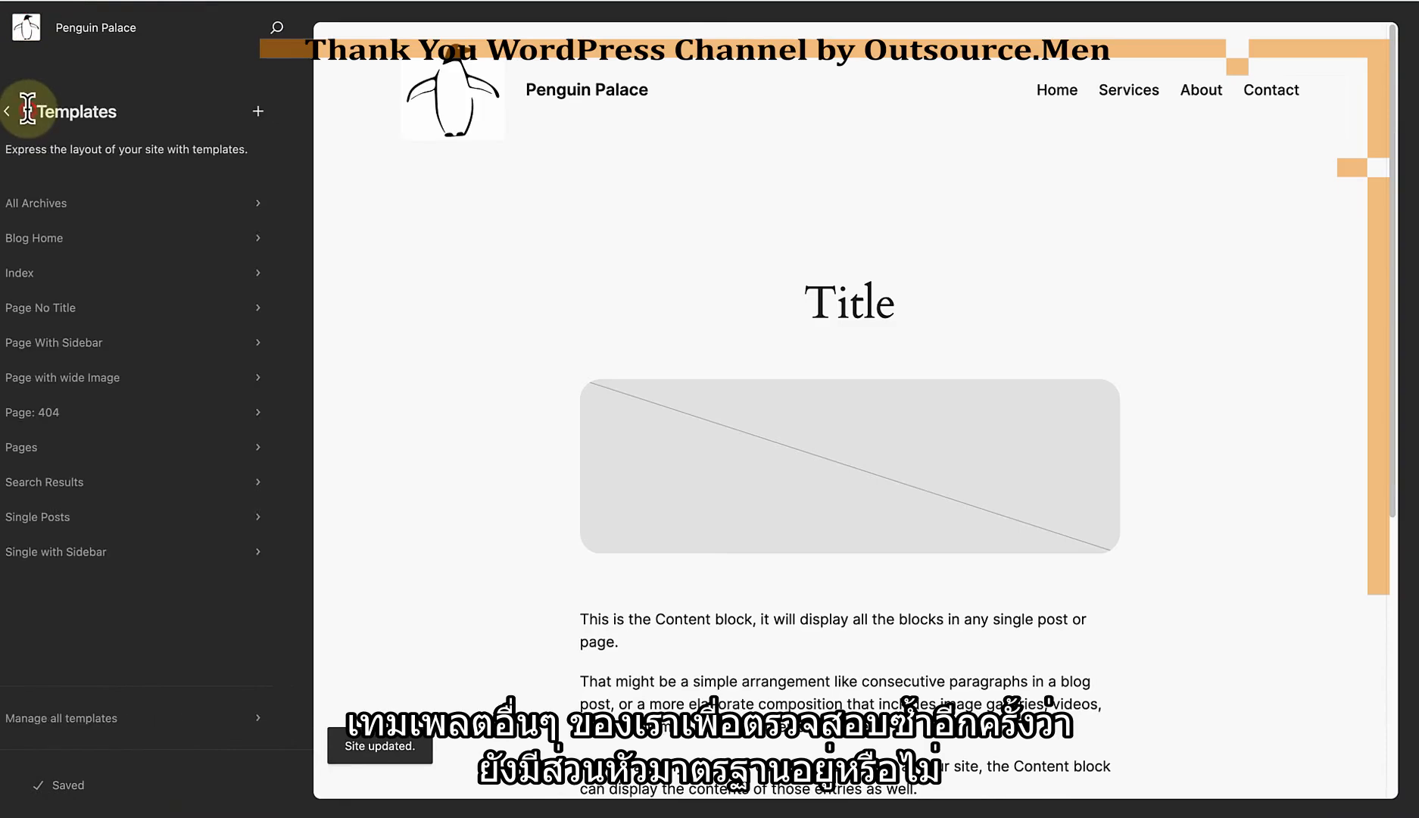
{"action": "left_click", "coordinate": [59, 418]}
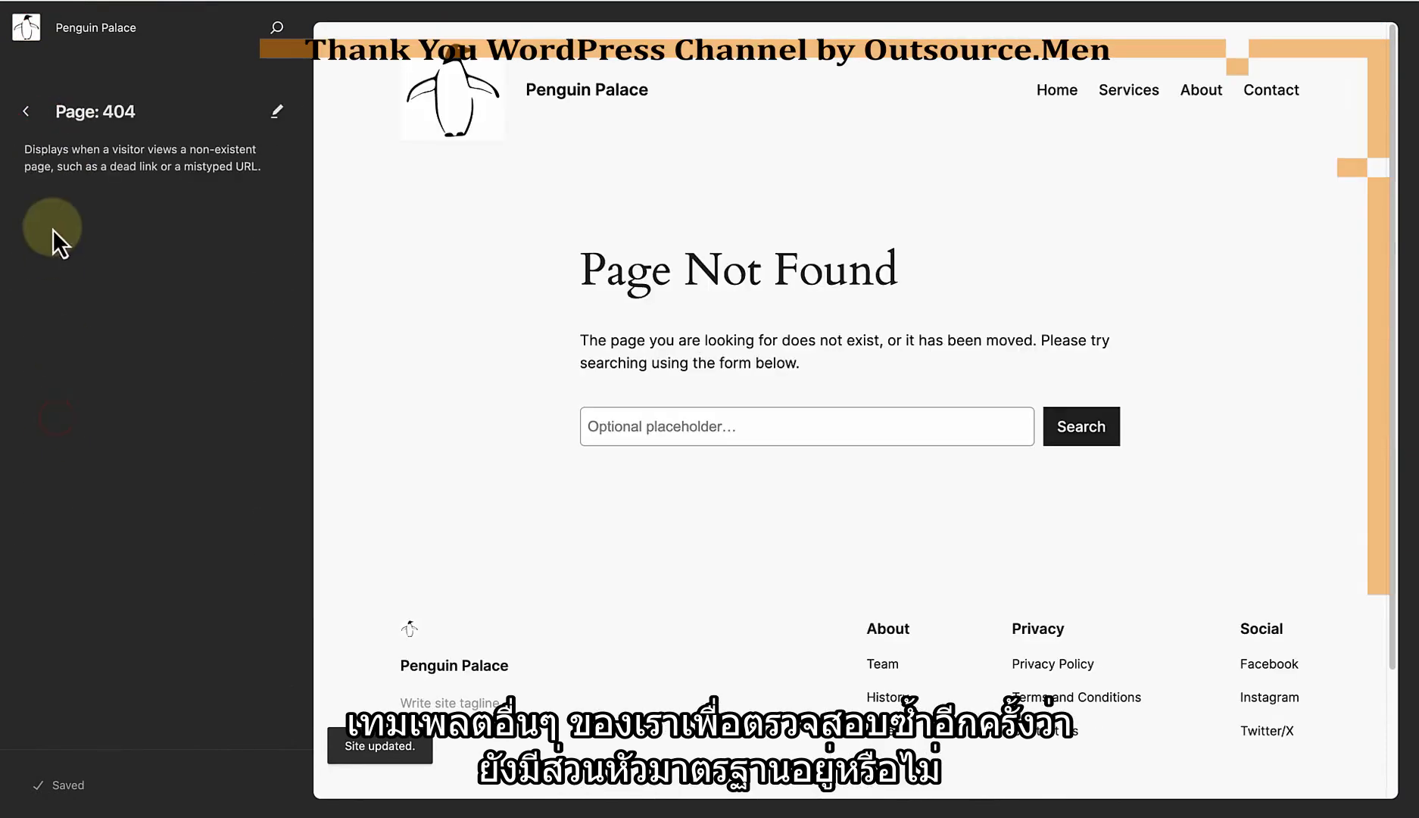
{"action": "left_click", "coordinate": [27, 111]}
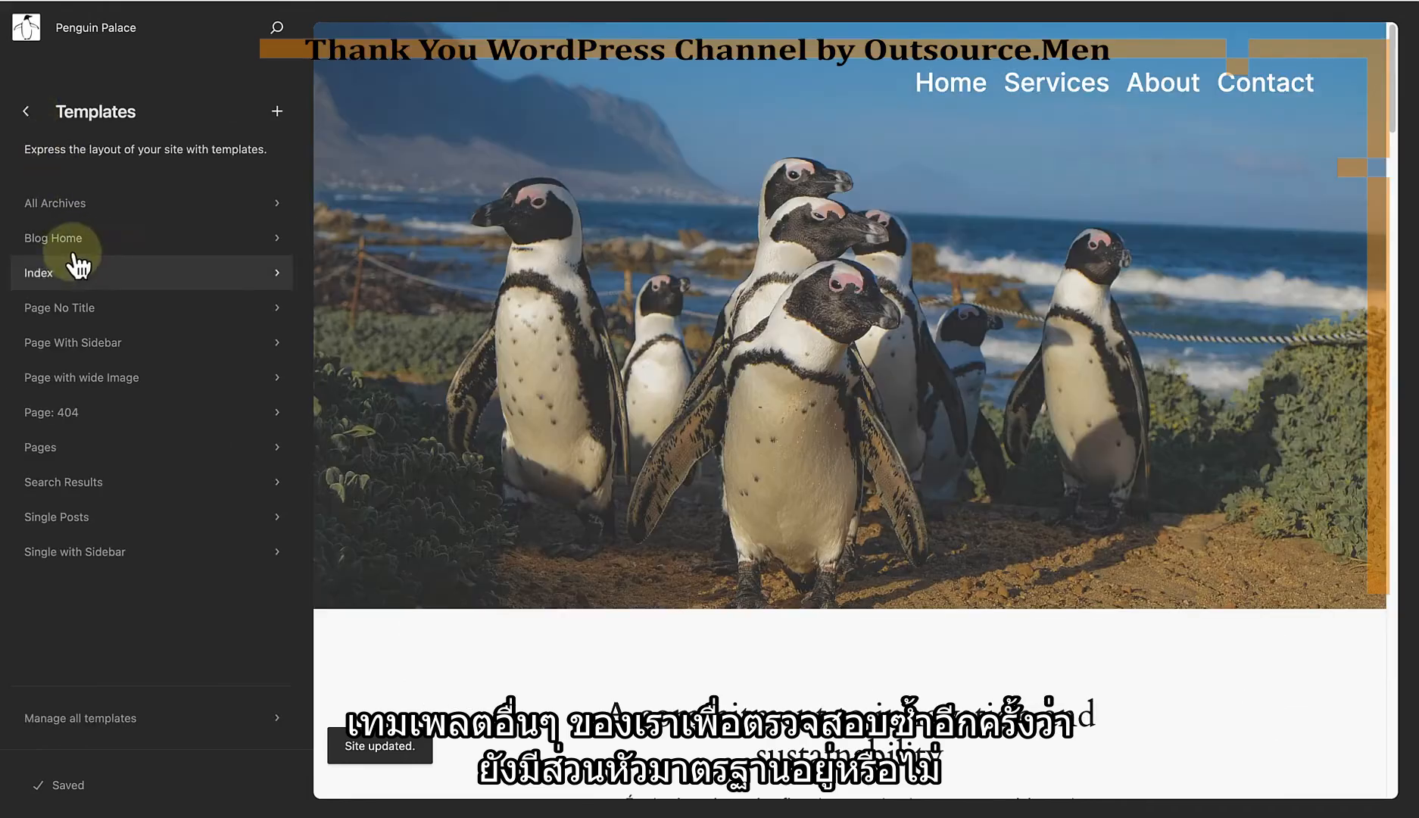
{"action": "left_click", "coordinate": [71, 240]}
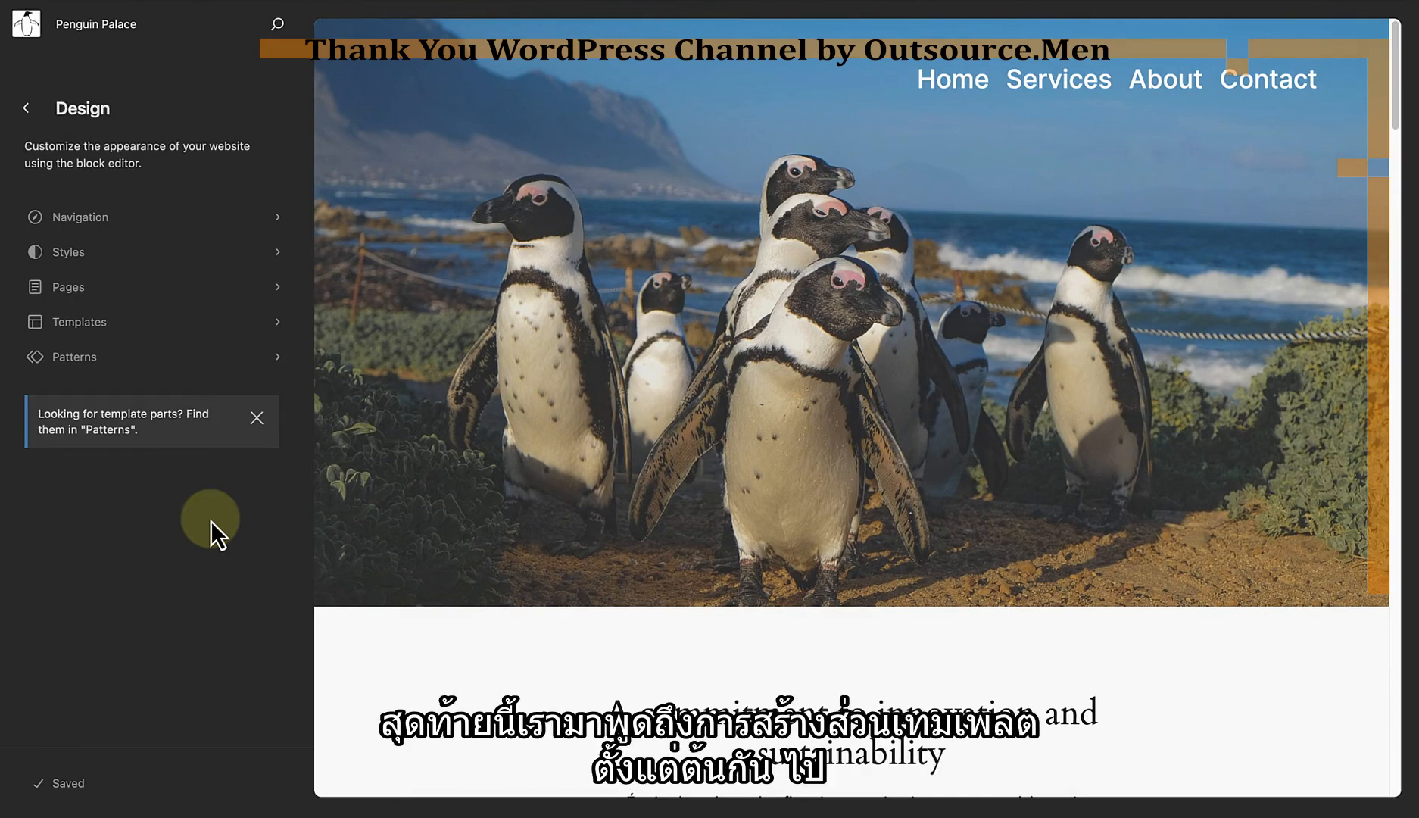
Step: Open the site's patterns and review the existing Header and Footer template parts
{"action": "left_click", "coordinate": [105, 365]}
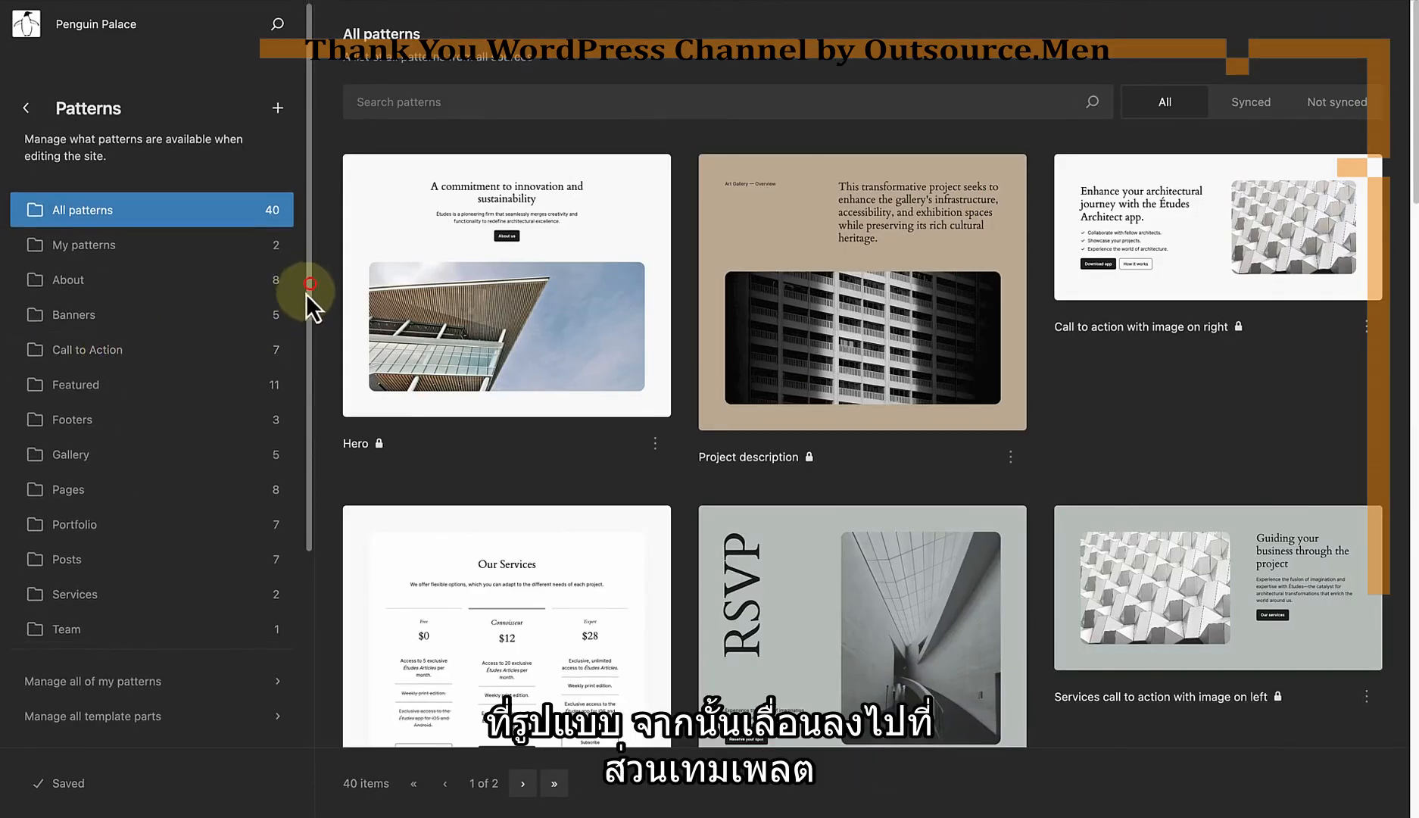
{"action": "left_click_drag", "start_coordinate": [305, 294], "coordinate": [303, 506]}
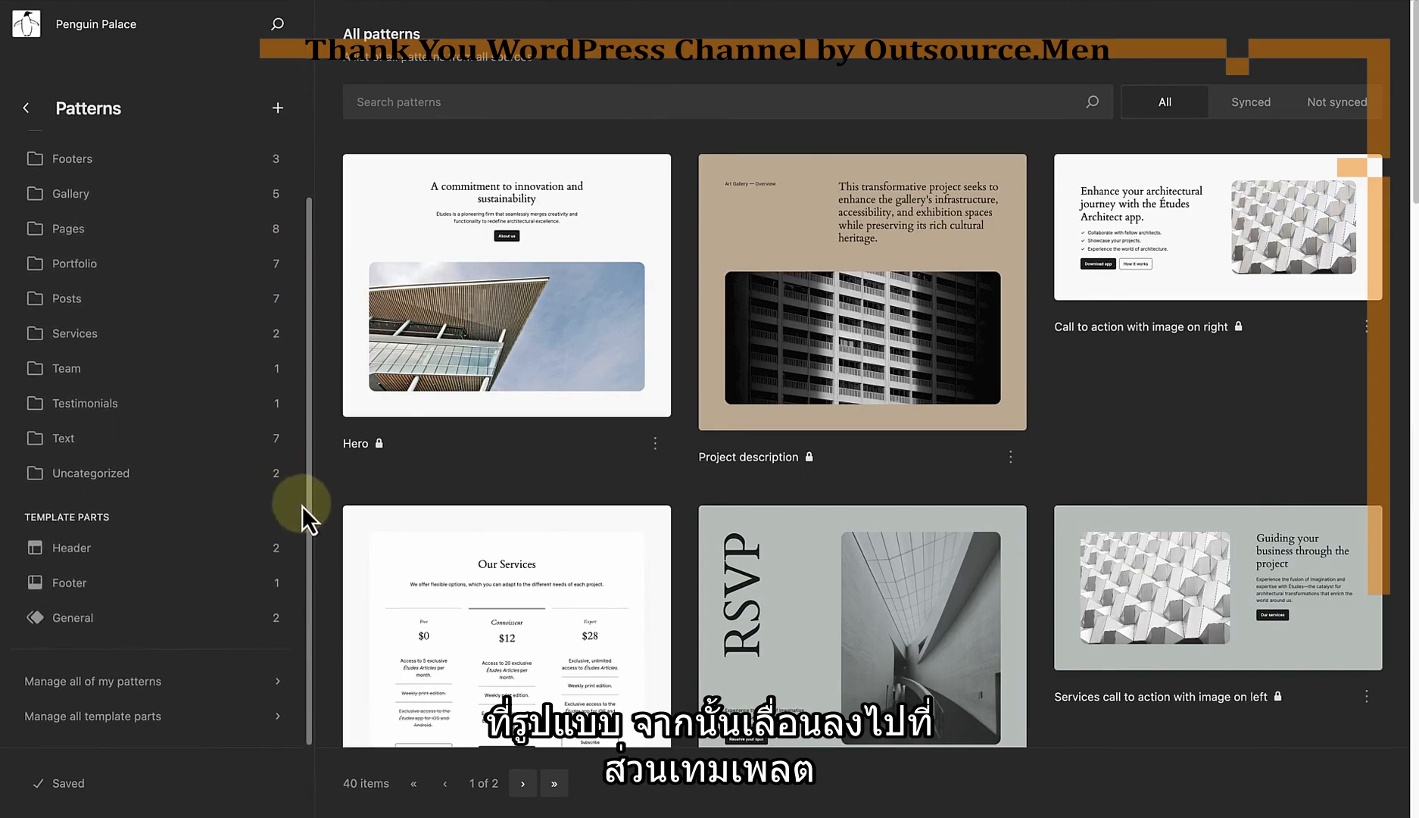
{"action": "left_click", "coordinate": [97, 550]}
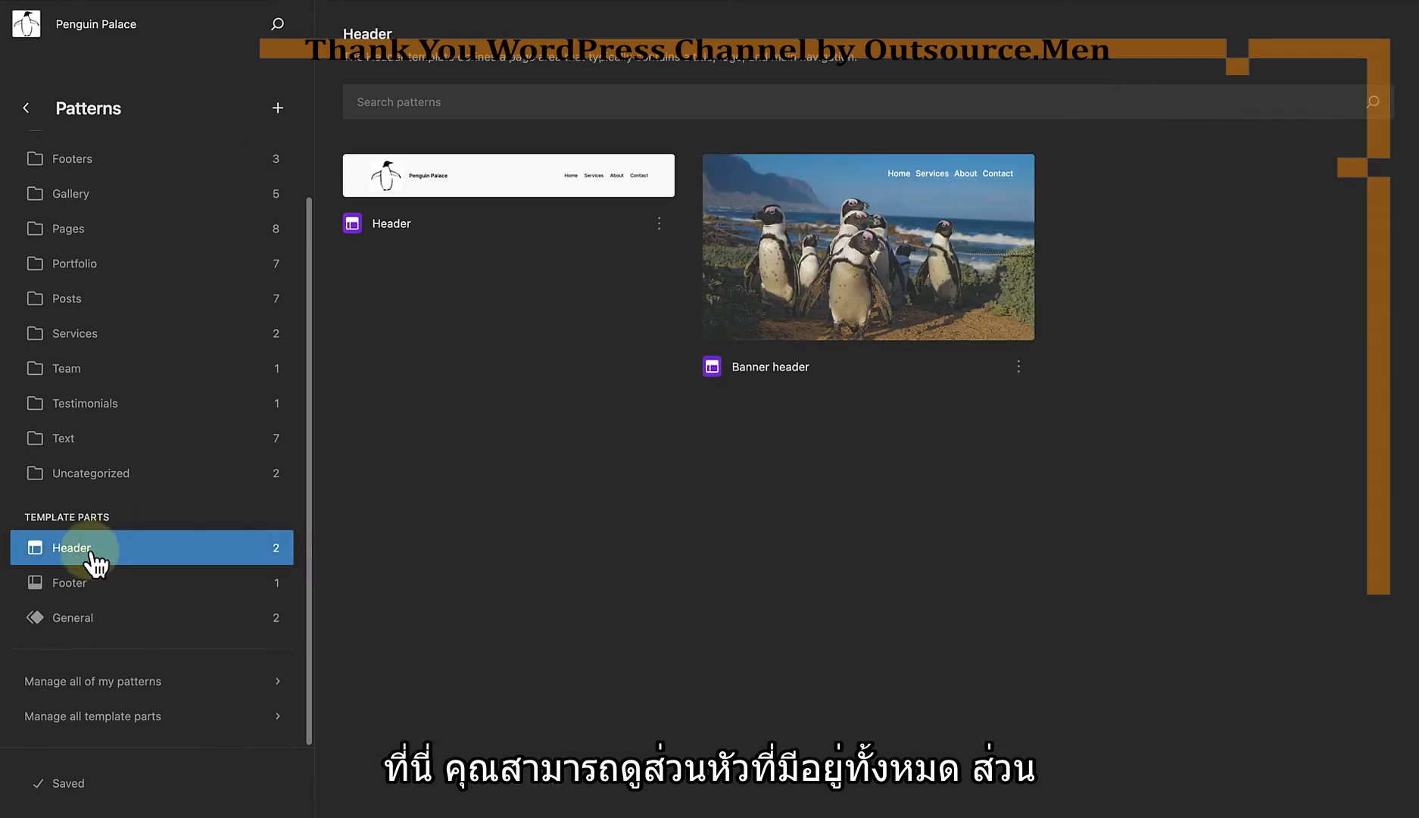
{"action": "left_click", "coordinate": [72, 584]}
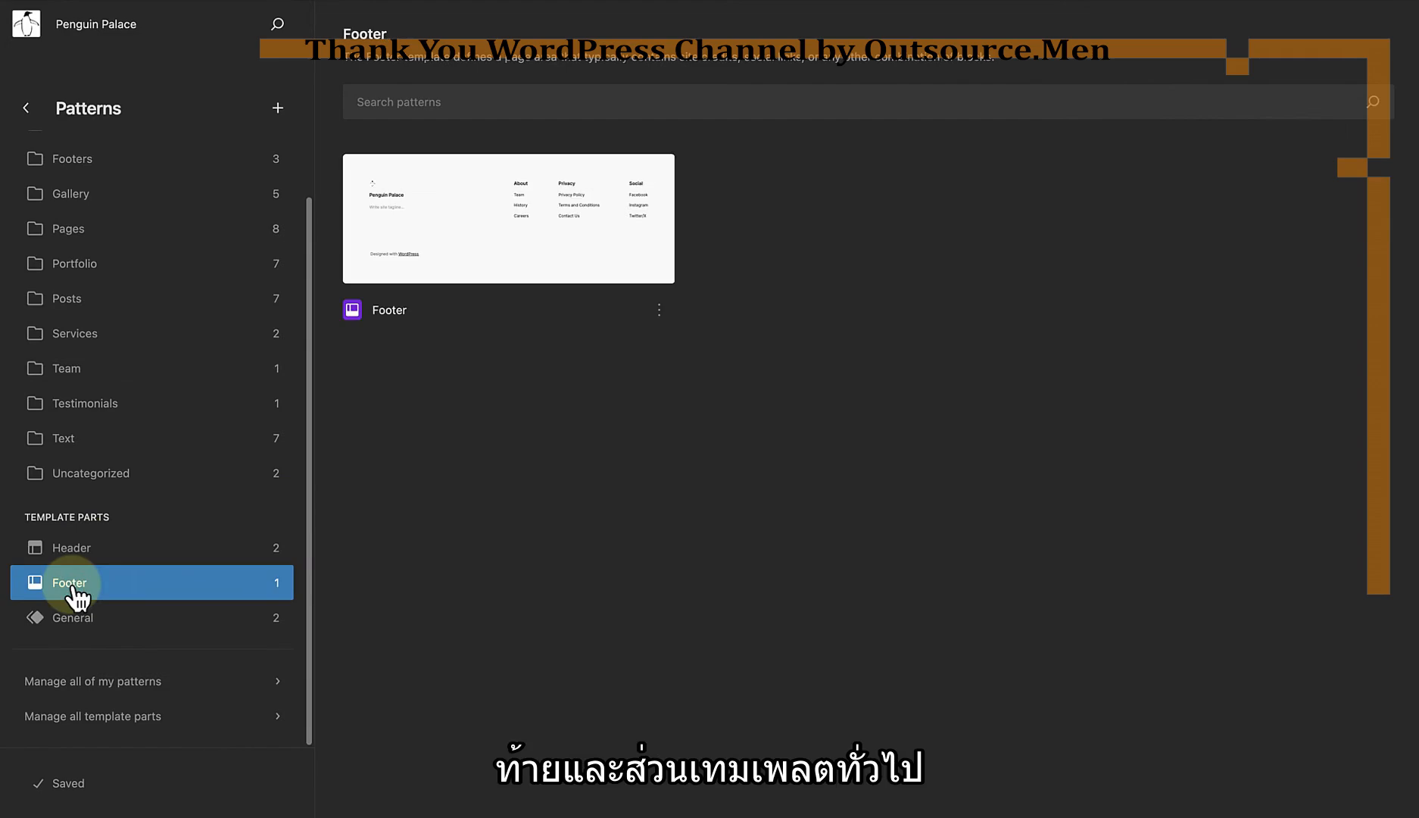
Step: Create a new template part named "Four column footer" with Footer as its area
{"action": "left_click_drag", "start_coordinate": [297, 516], "coordinate": [315, 293]}
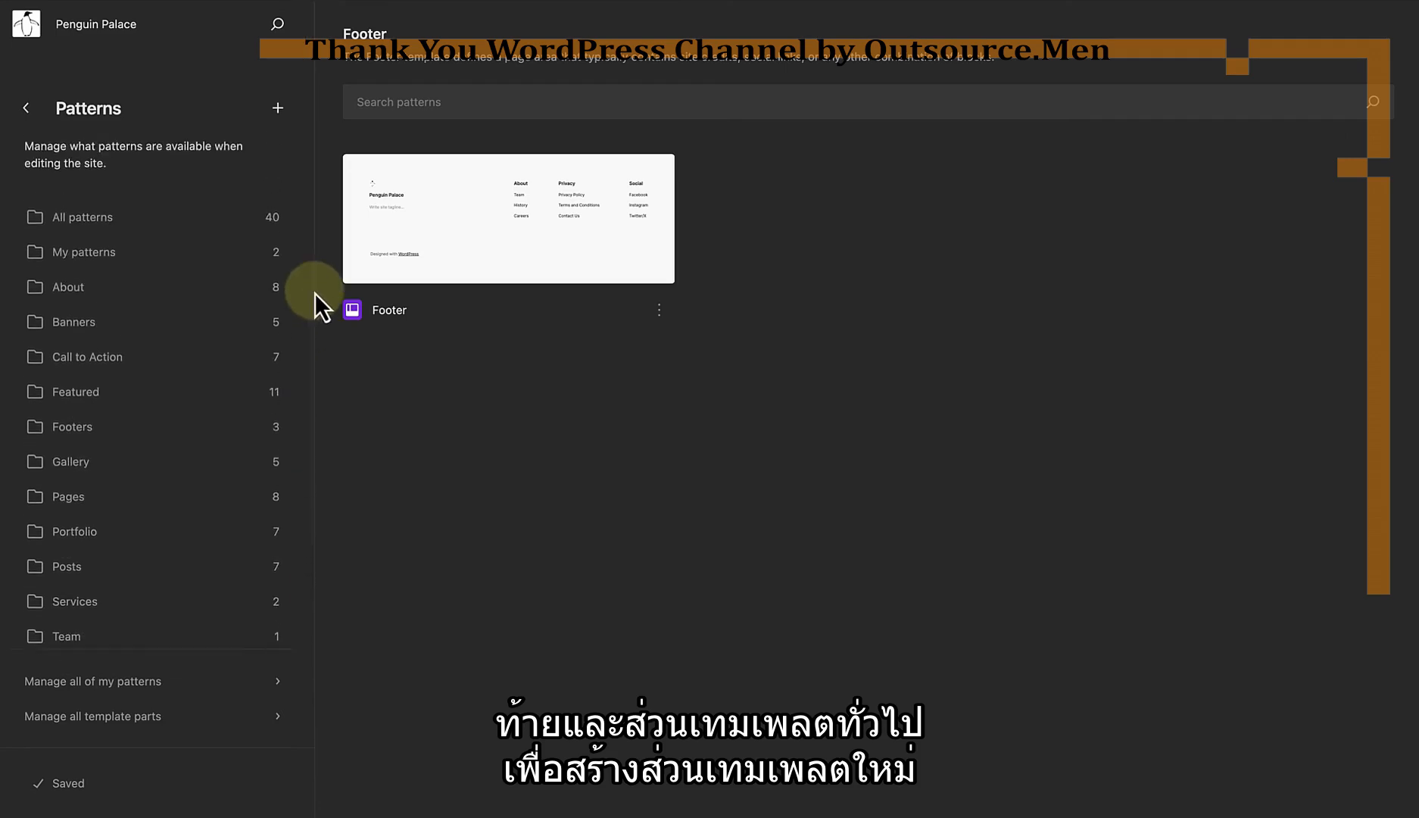
{"action": "left_click", "coordinate": [277, 110]}
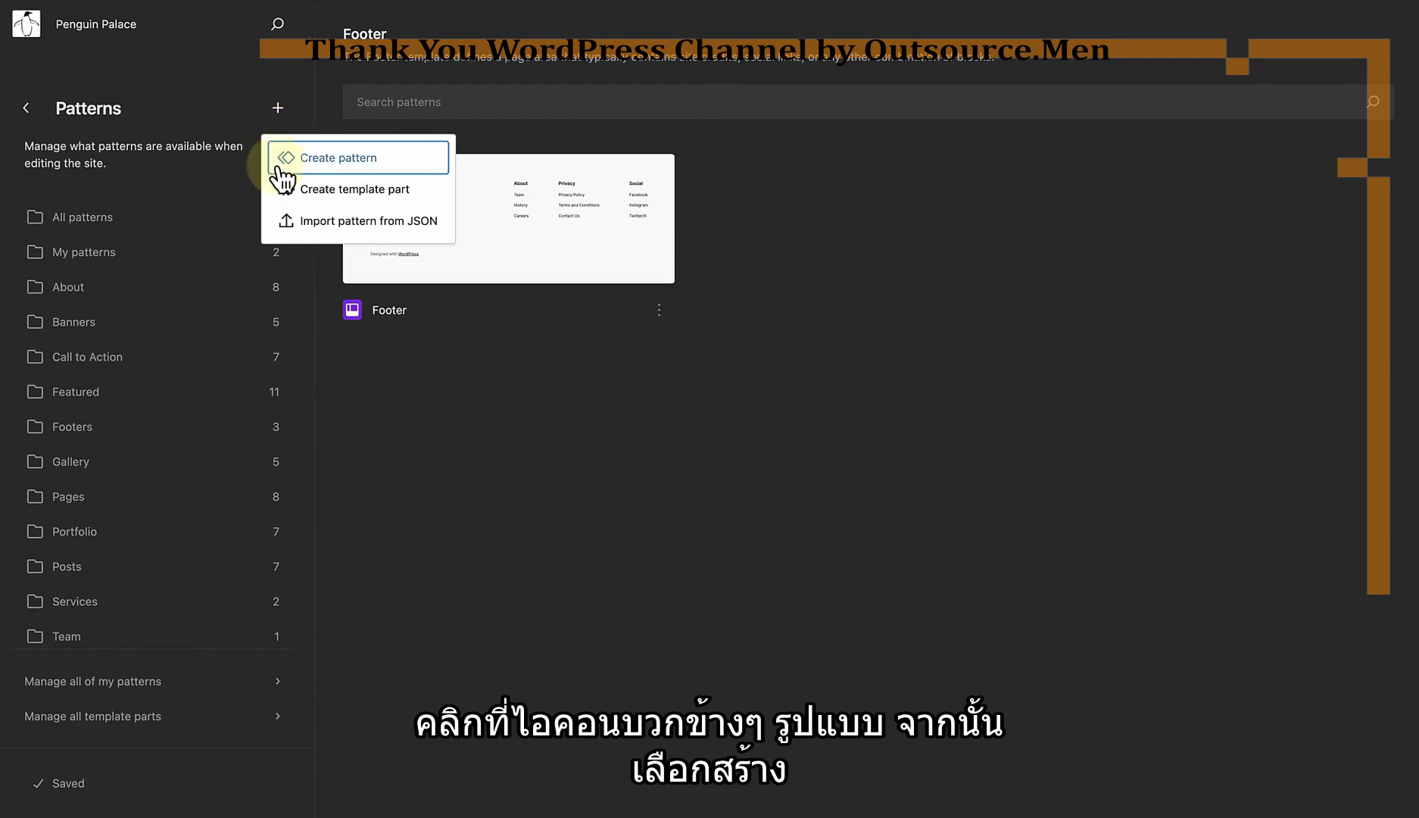
{"action": "left_click", "coordinate": [345, 194]}
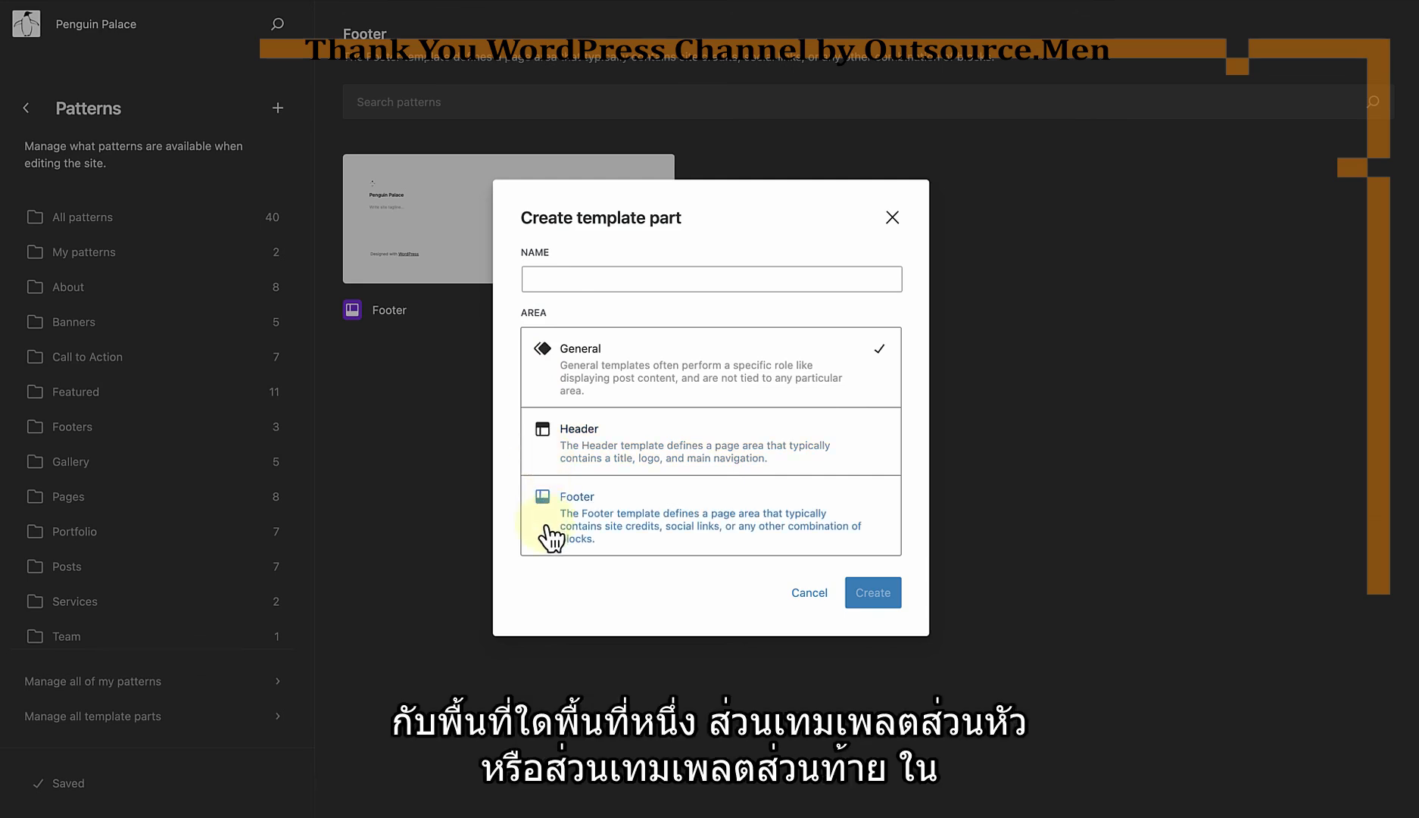
{"action": "left_click", "coordinate": [663, 516]}
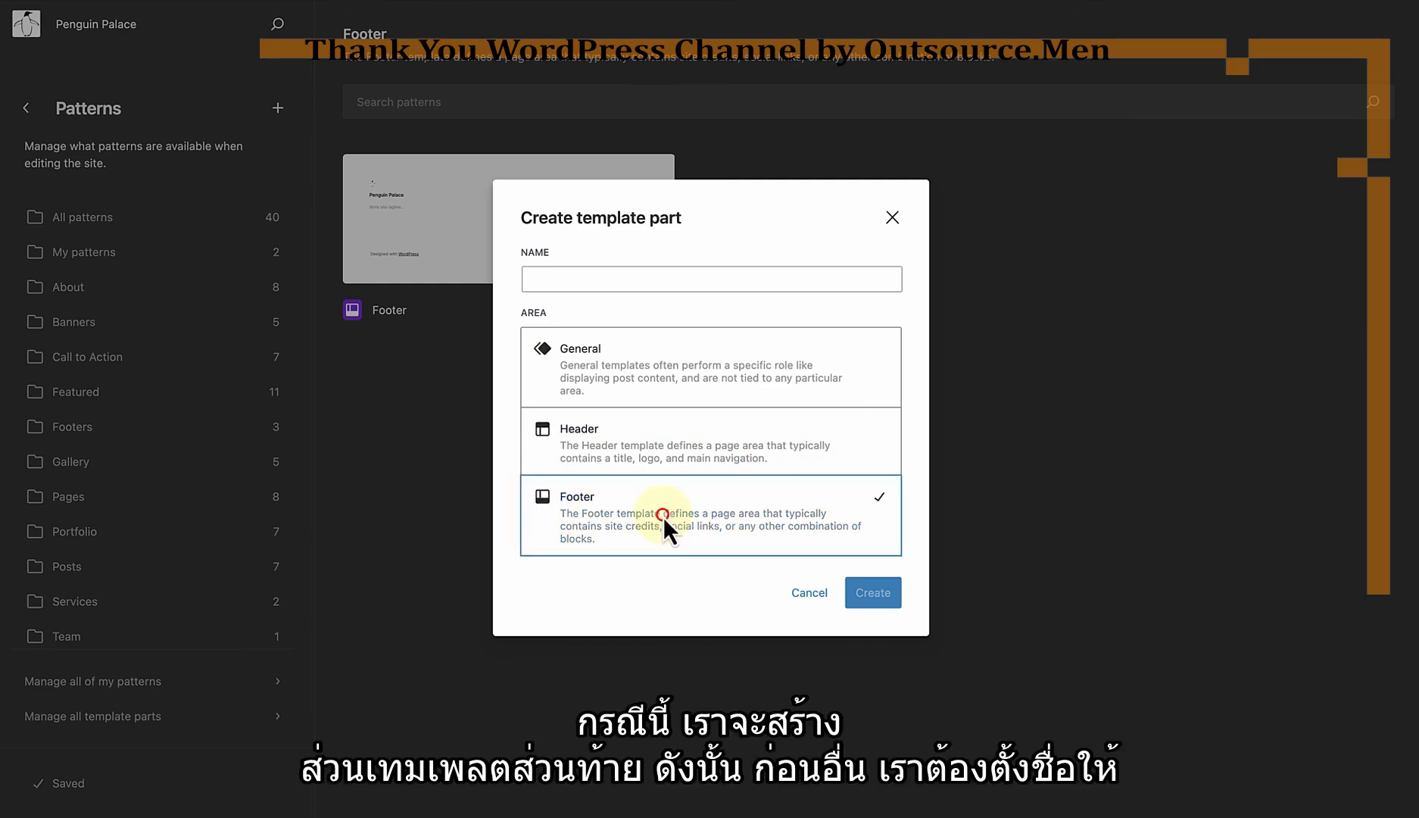
{"action": "left_click", "coordinate": [559, 279]}
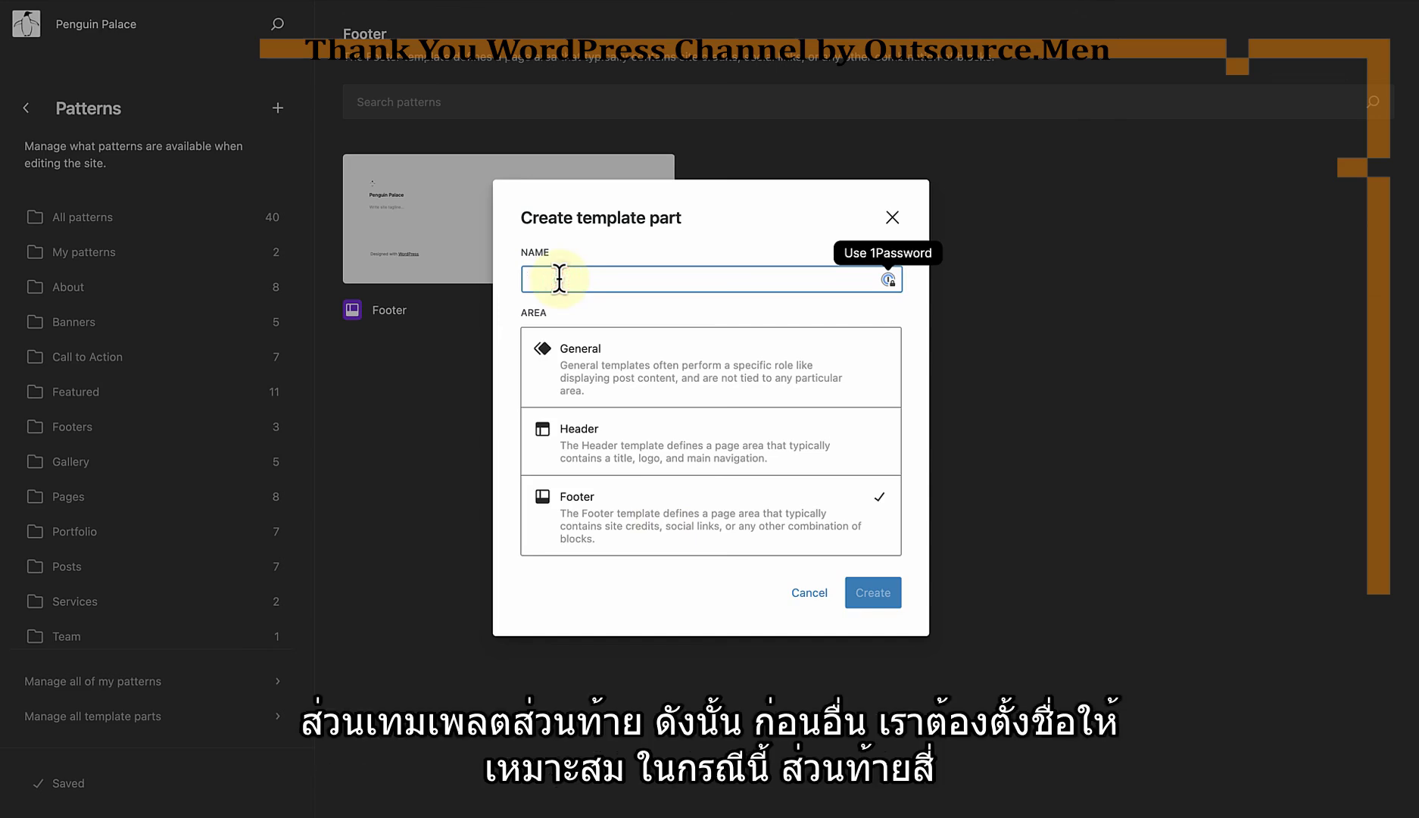
{"action": "type", "text": "Four column footer"}
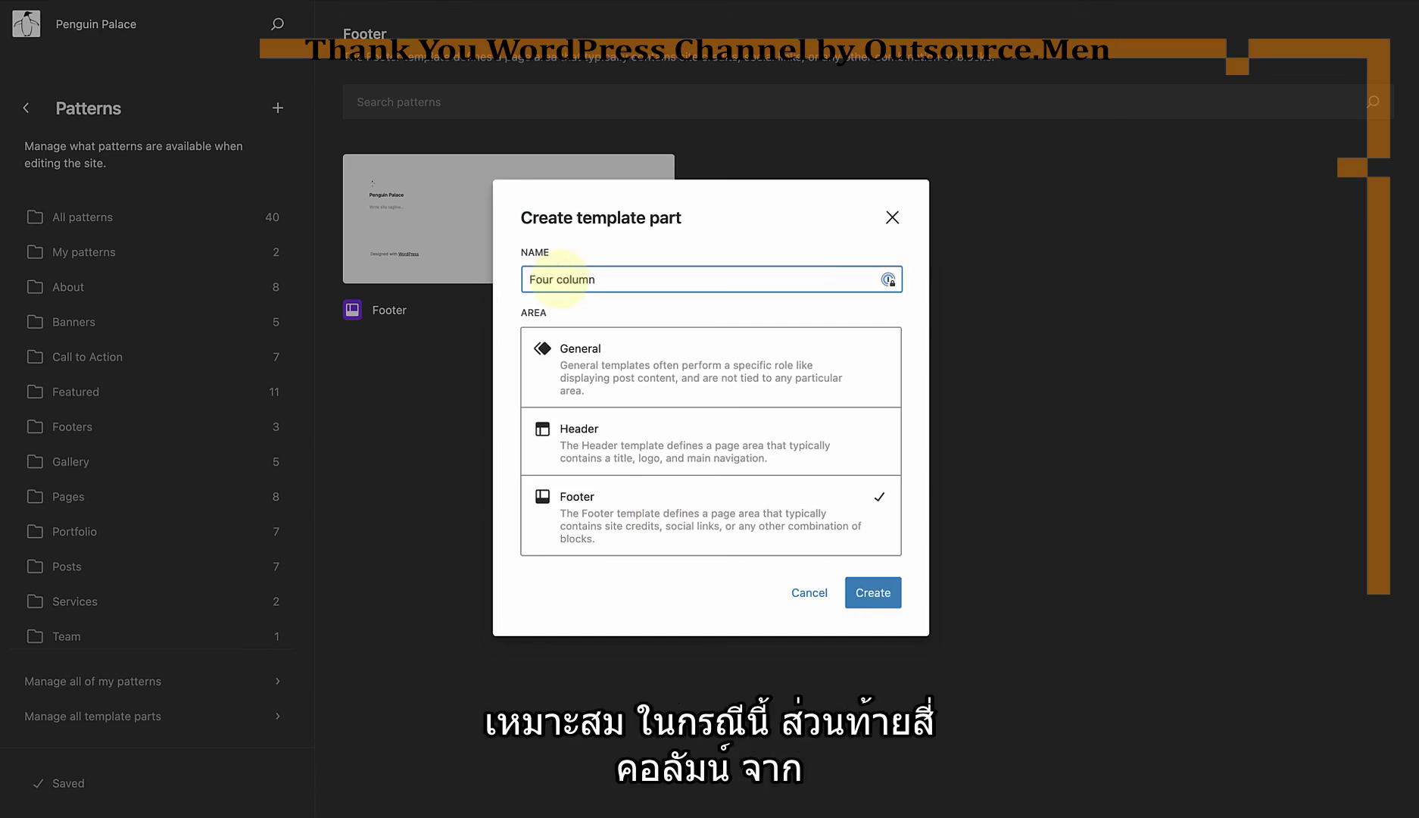
{"action": "left_click", "coordinate": [871, 592]}
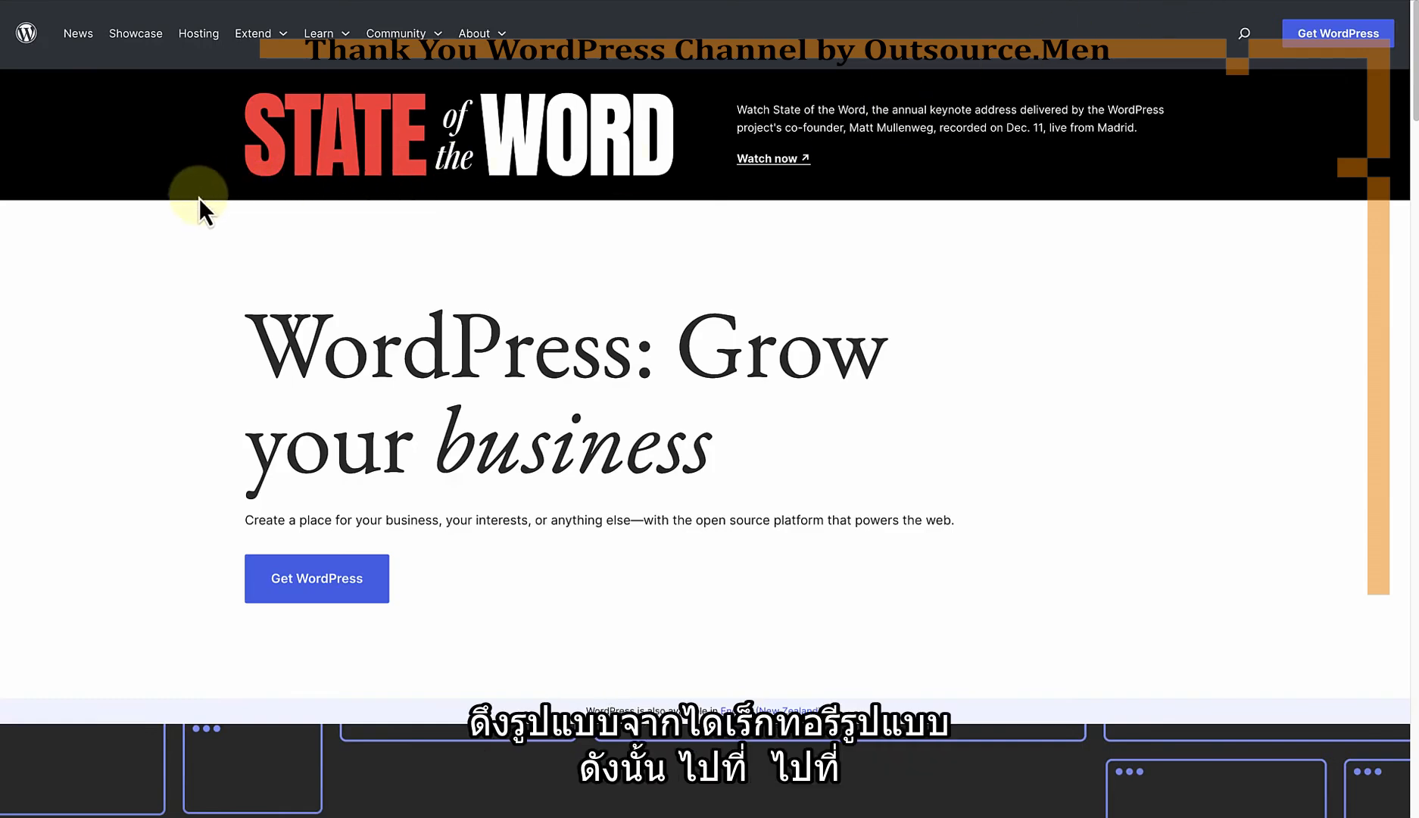
Step: Switch to the WordPress.org pattern directory and filter it to Community patterns in the Footers category
{"action": "left_click", "coordinate": [250, 38]}
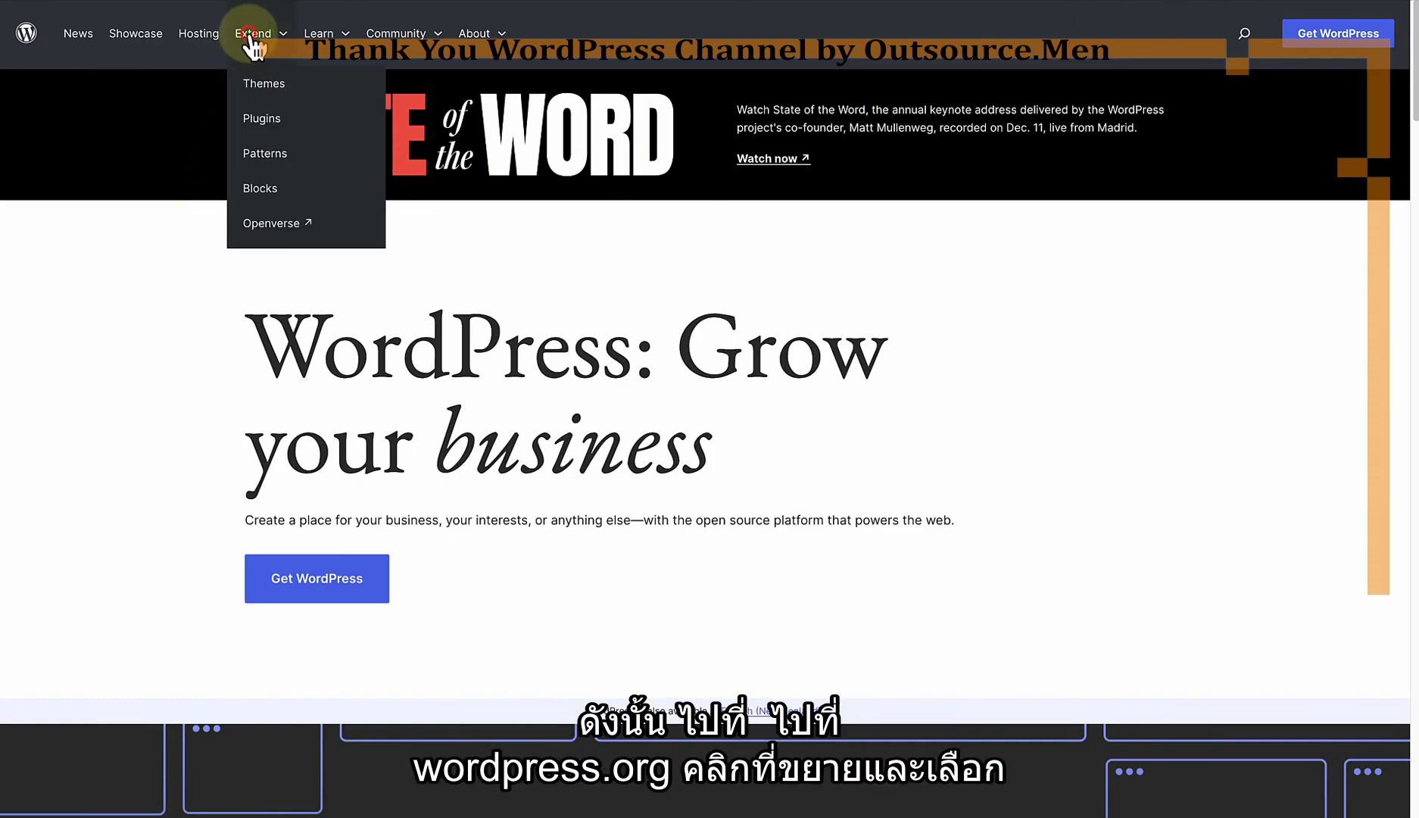
{"action": "left_click", "coordinate": [252, 156]}
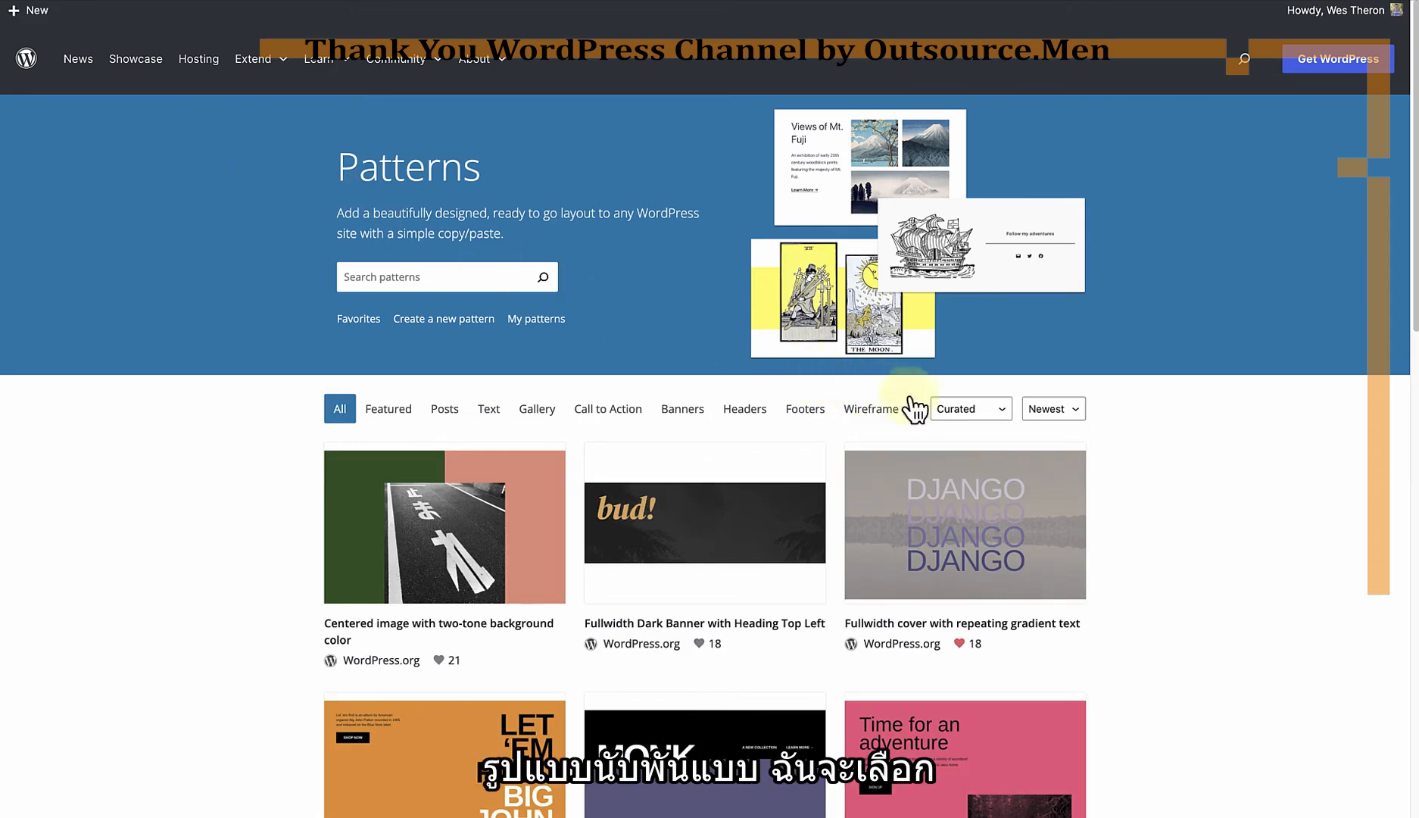
{"action": "left_click", "coordinate": [954, 409]}
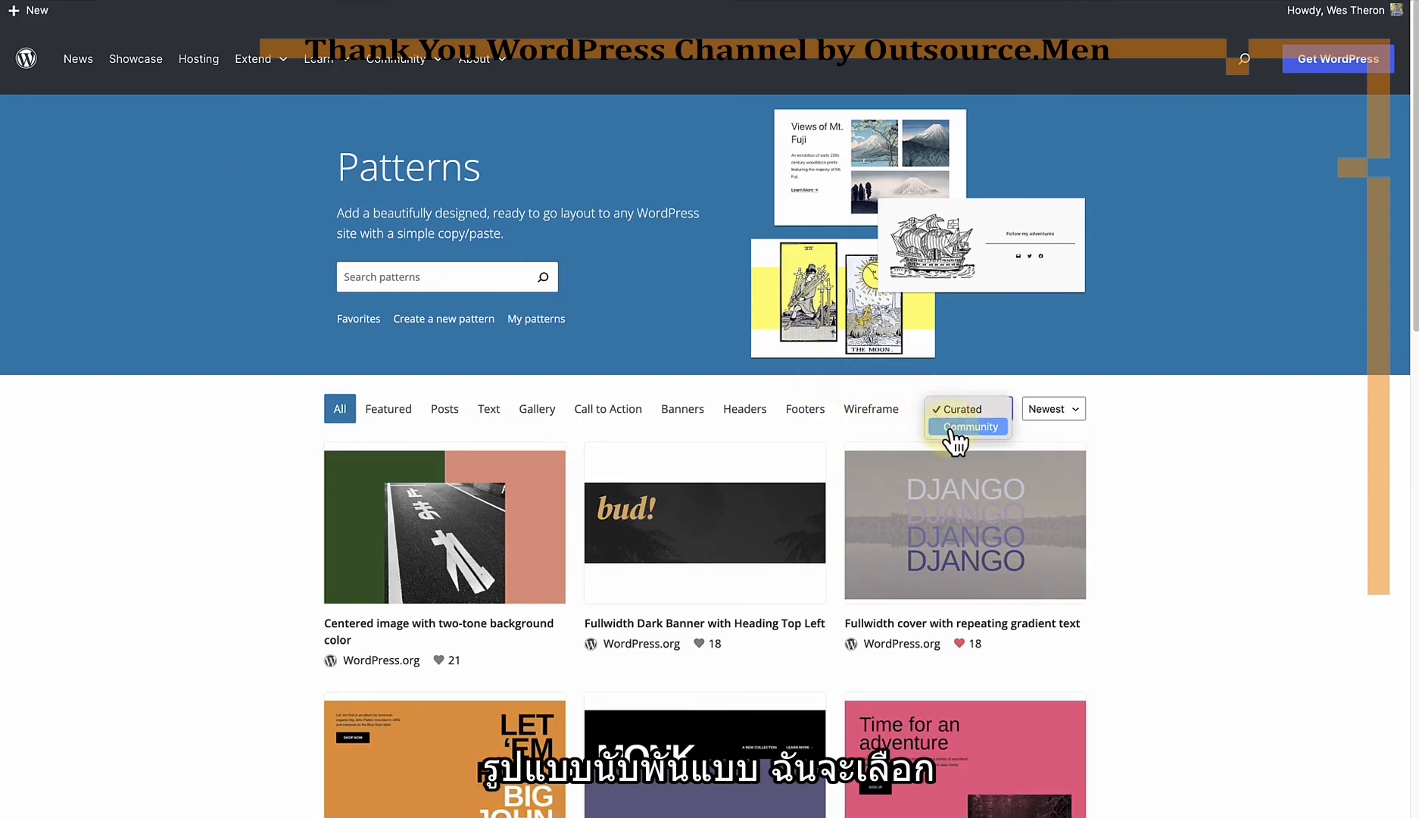
{"action": "left_click", "coordinate": [954, 428]}
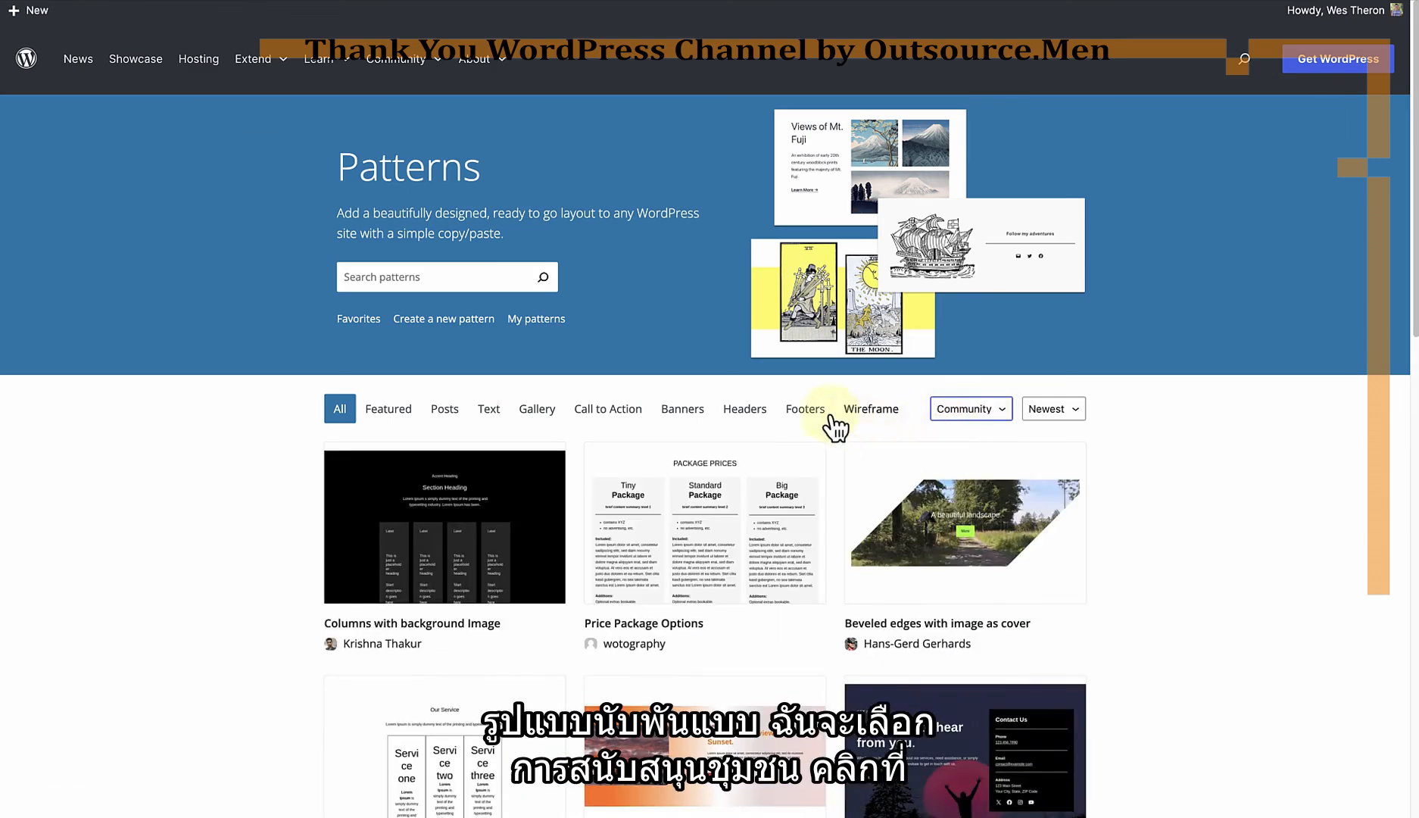
{"action": "left_click", "coordinate": [807, 417]}
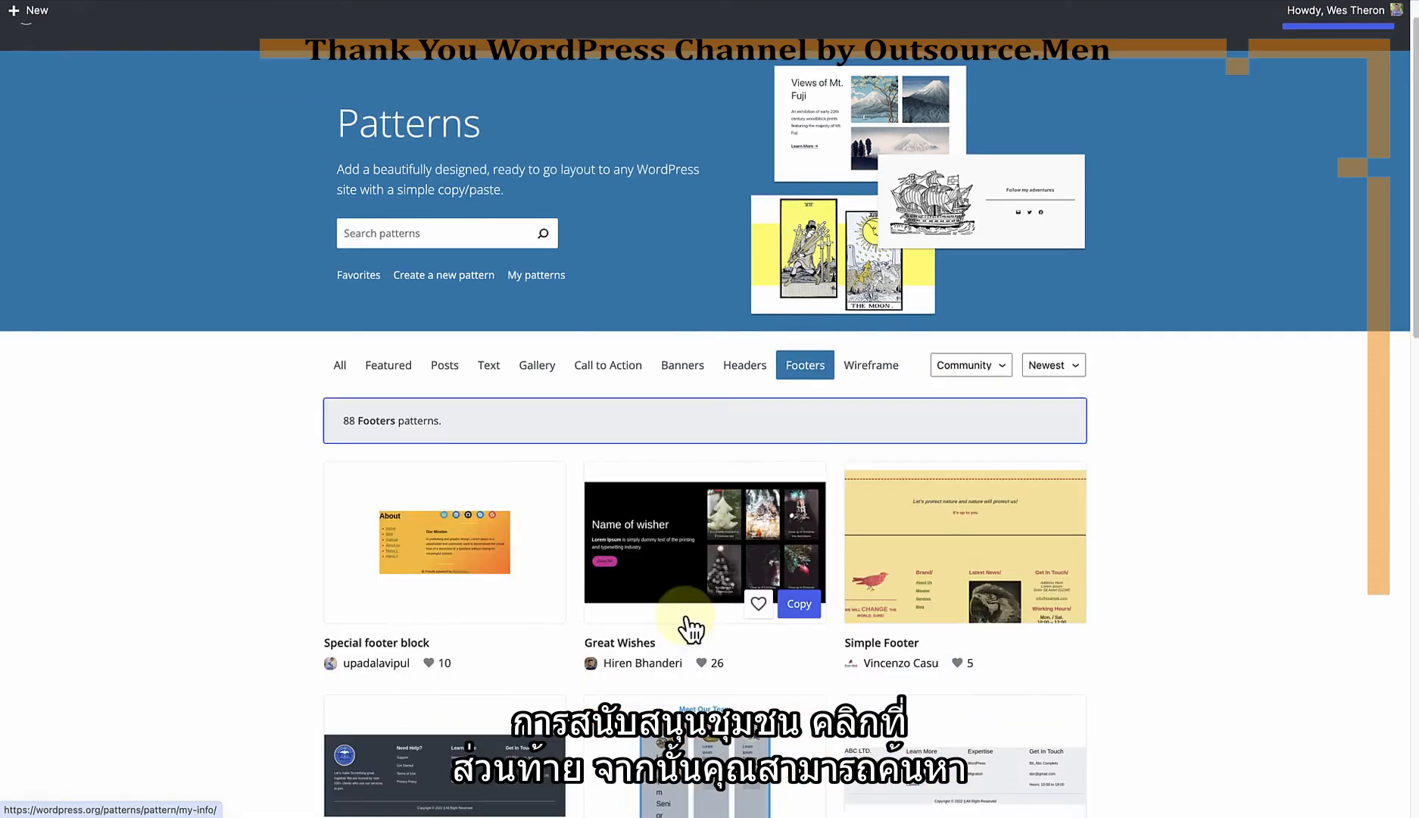
Step: Copy the "Footer area design" pattern and paste it into the empty Four column footer template part in the site editor
{"action": "scroll", "coordinate": [696, 579], "scroll_direction": "down", "scroll_amount": 3}
{"action": "scroll", "coordinate": [697, 580], "scroll_direction": "down", "scroll_amount": 2}
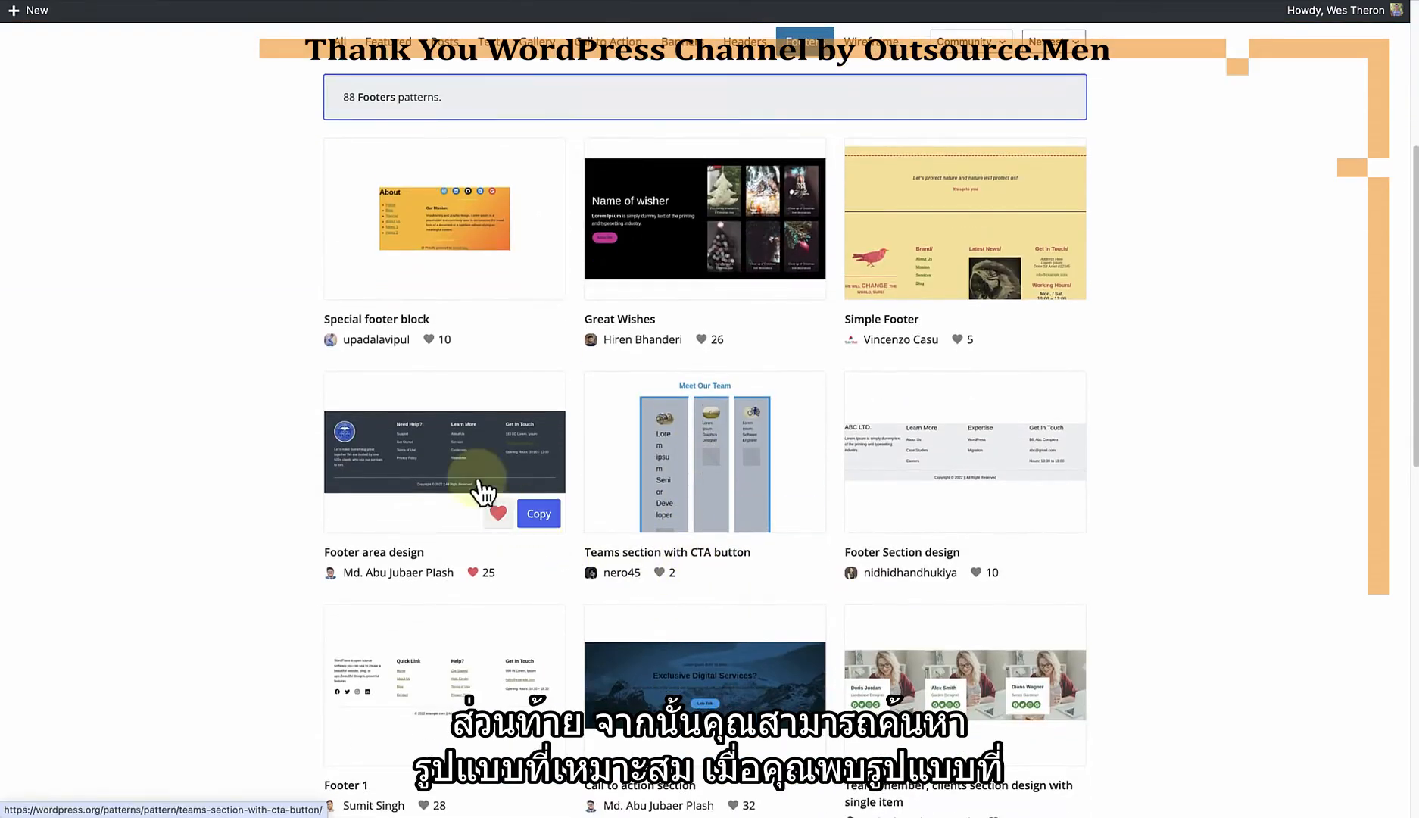
{"action": "left_click", "coordinate": [540, 514]}
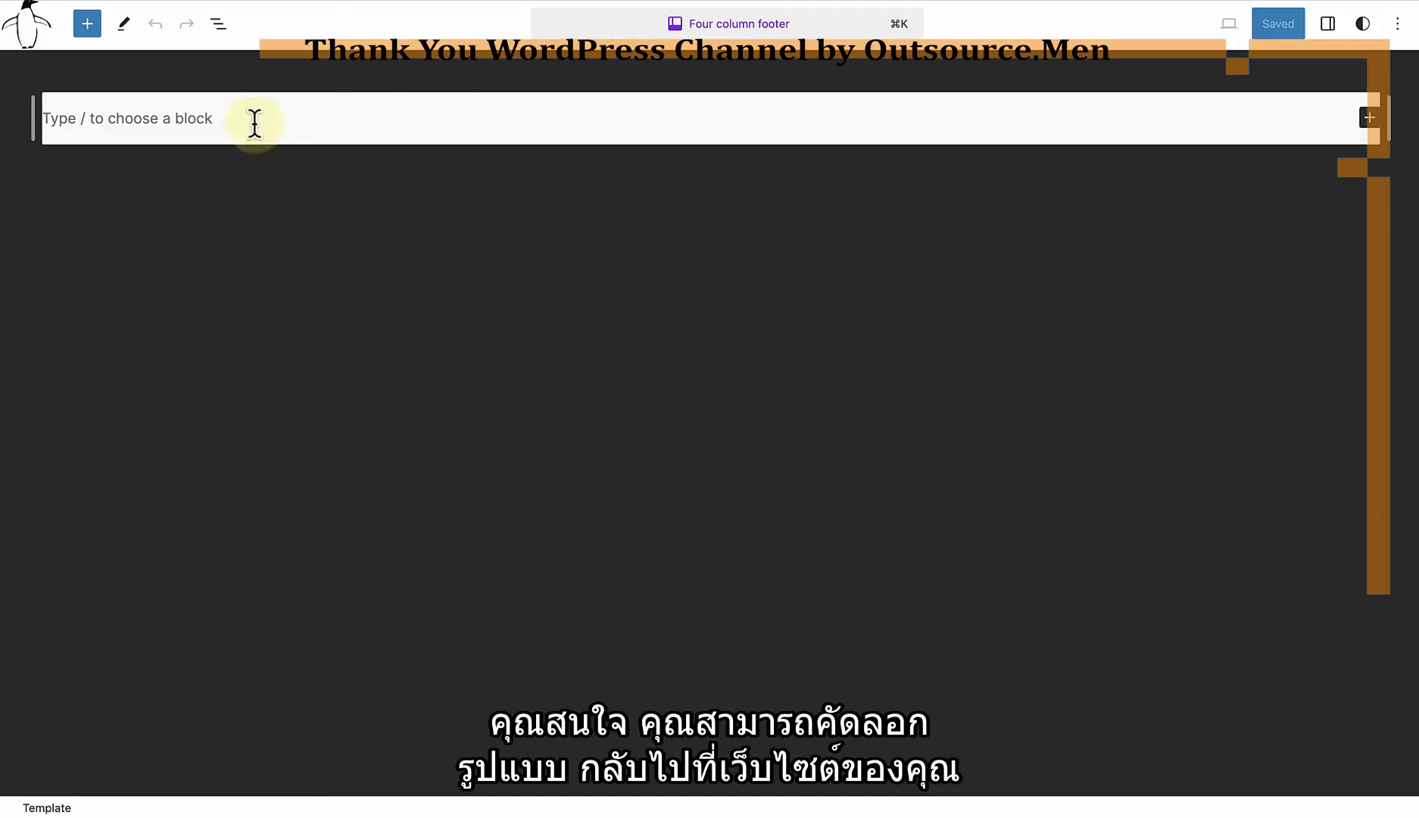
{"action": "left_click", "coordinate": [87, 121]}
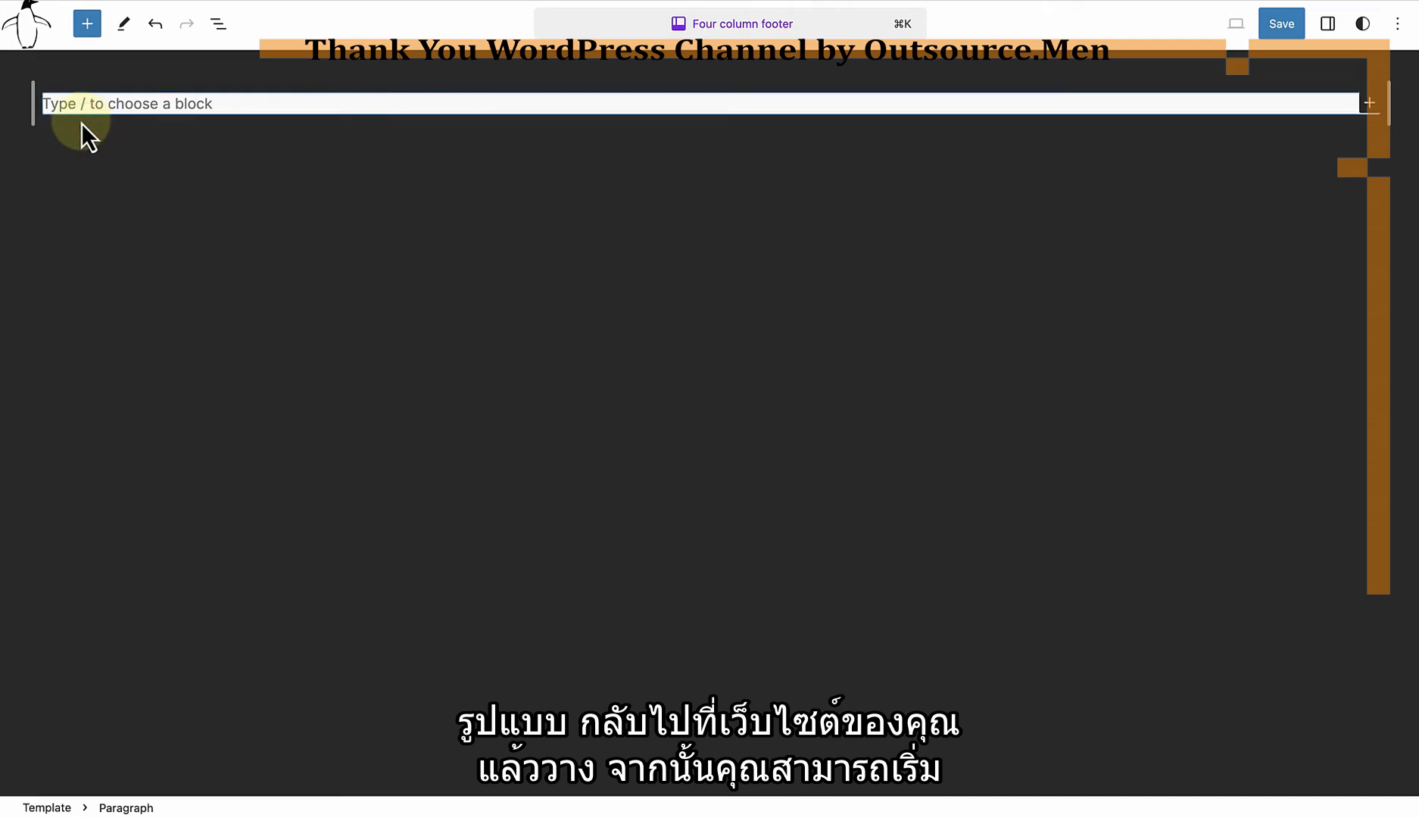
{"action": "key", "text": "super+v"}
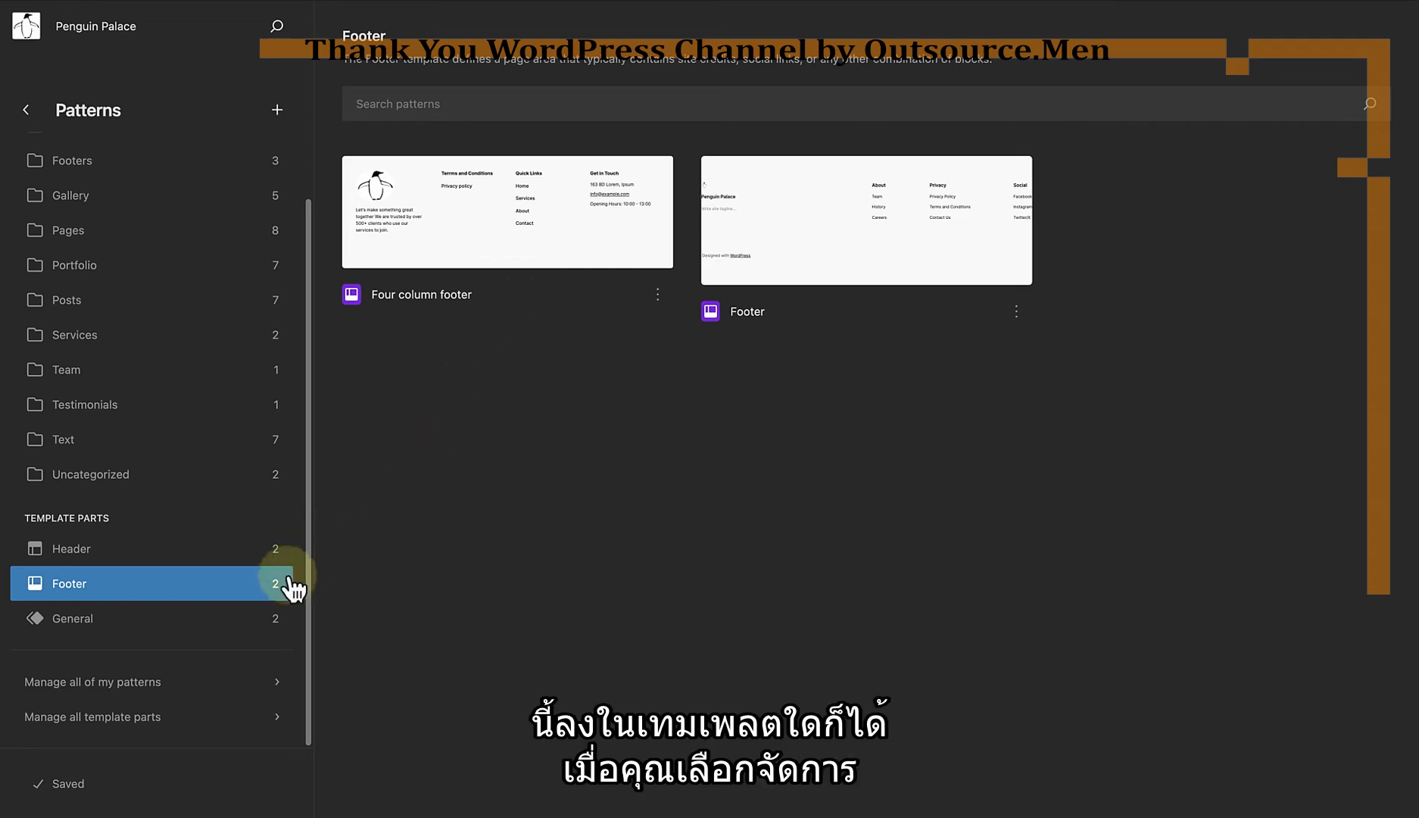
Step: Open the list of all template parts and inspect the actions available for Four column footer and Header
{"action": "left_click", "coordinate": [137, 719]}
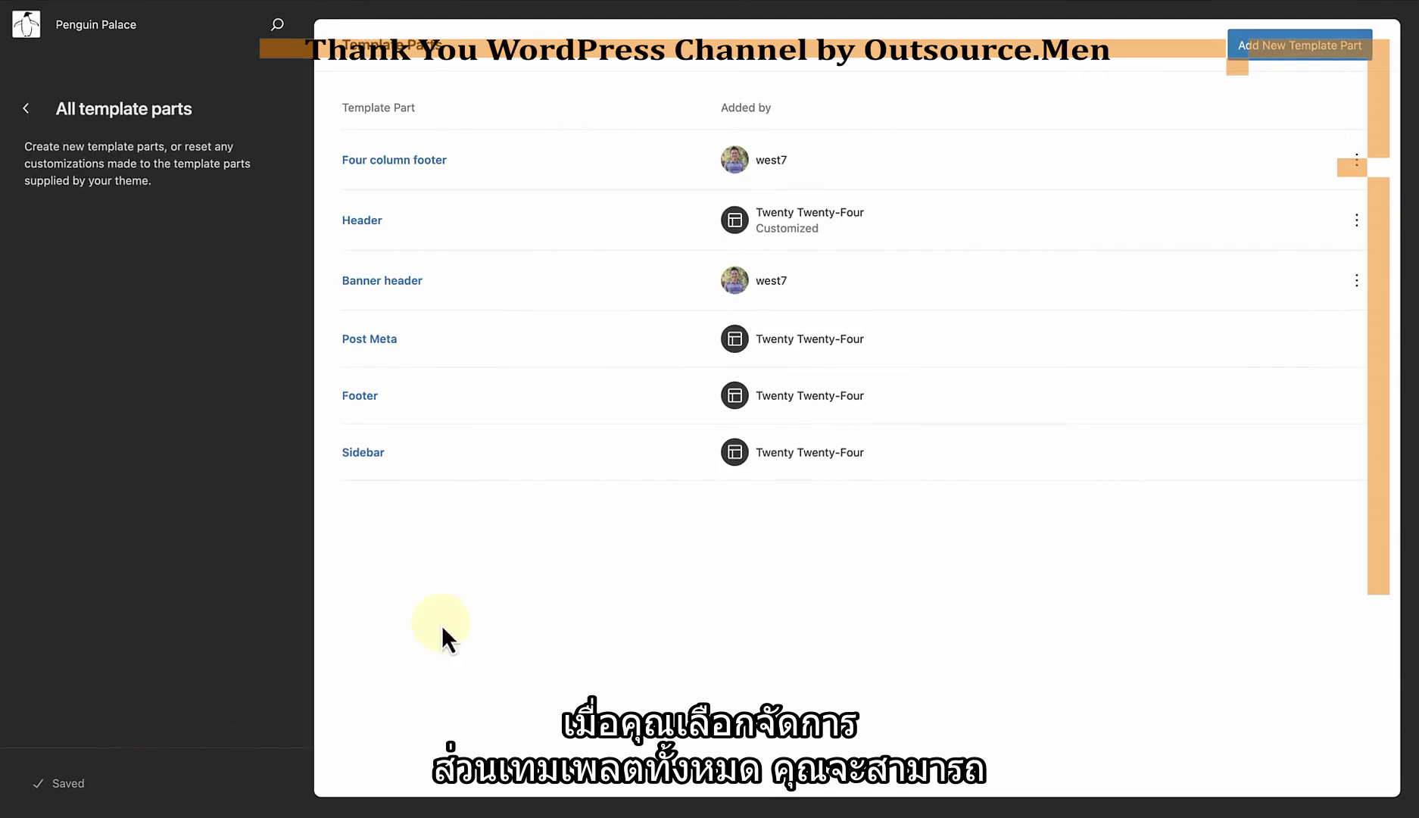
{"action": "left_click", "coordinate": [1355, 162]}
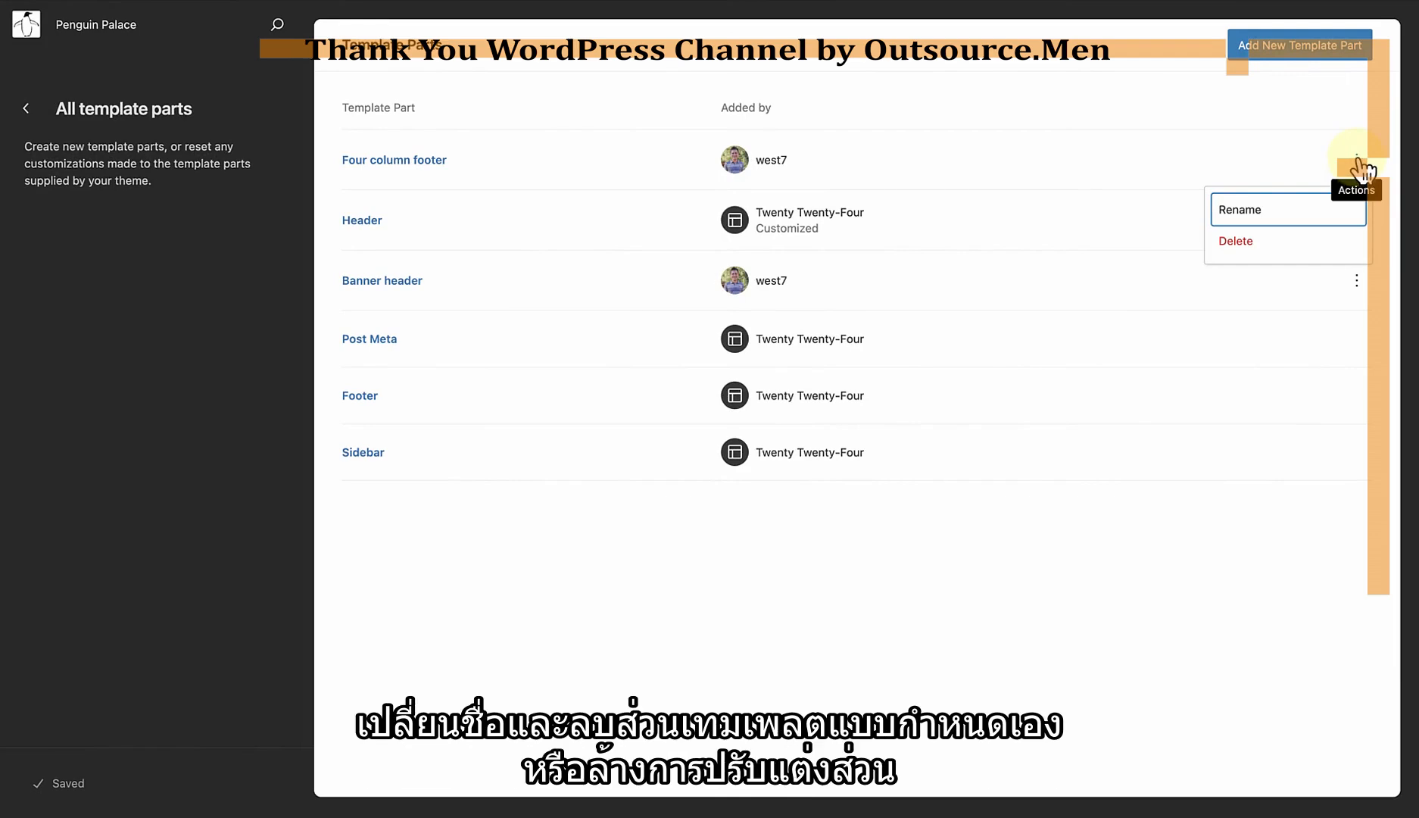
{"action": "left_click", "coordinate": [1128, 214]}
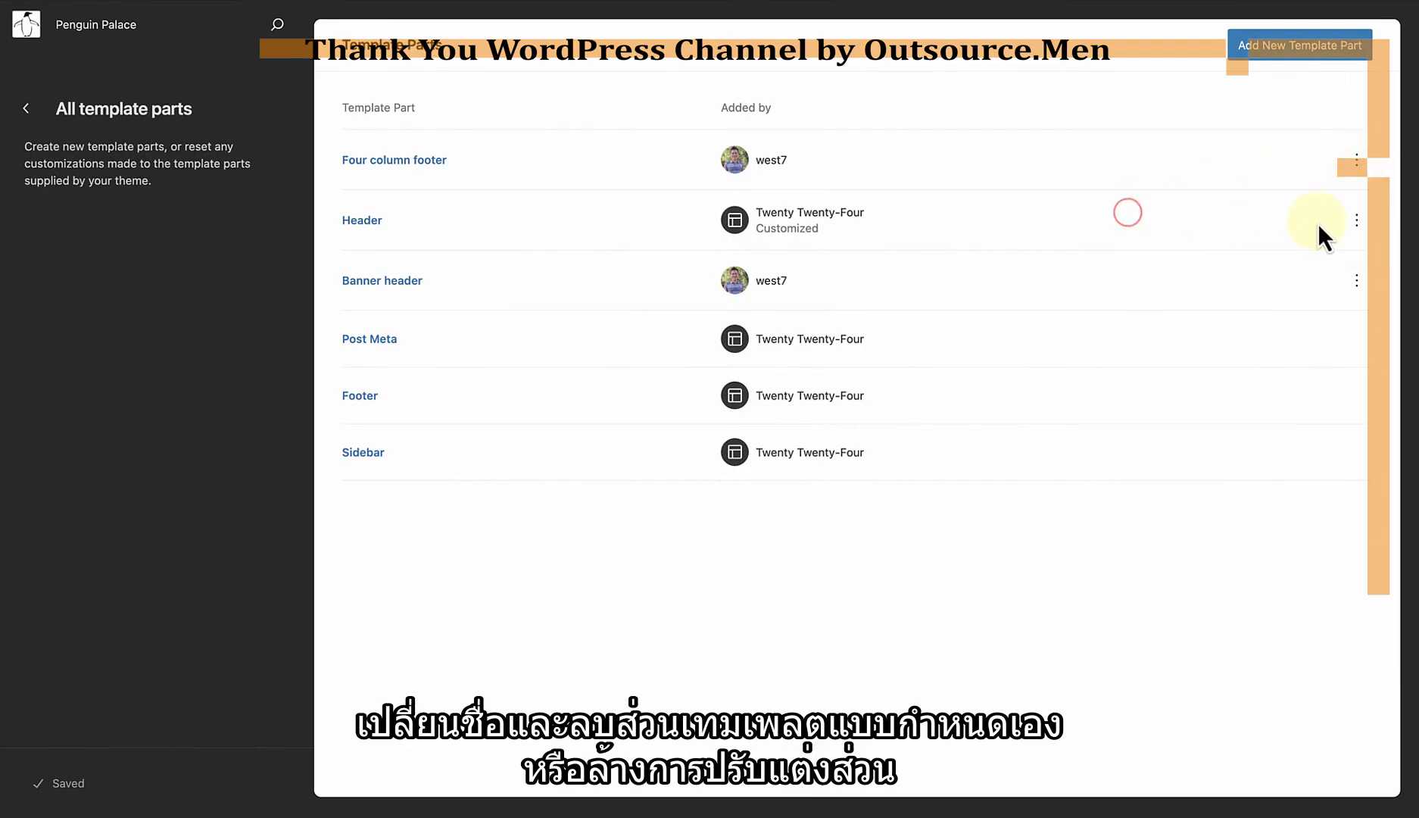
{"action": "left_click", "coordinate": [1356, 220]}
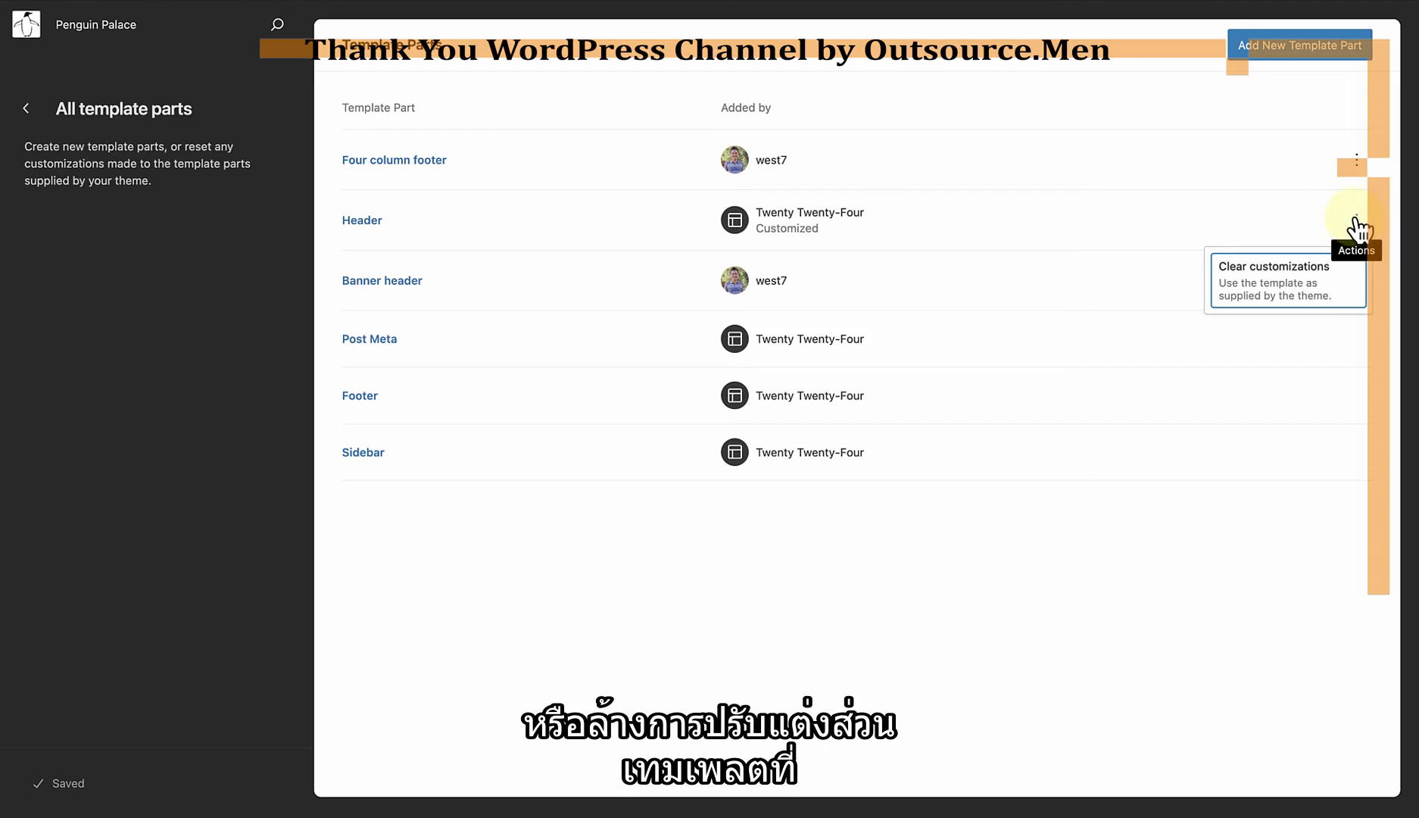